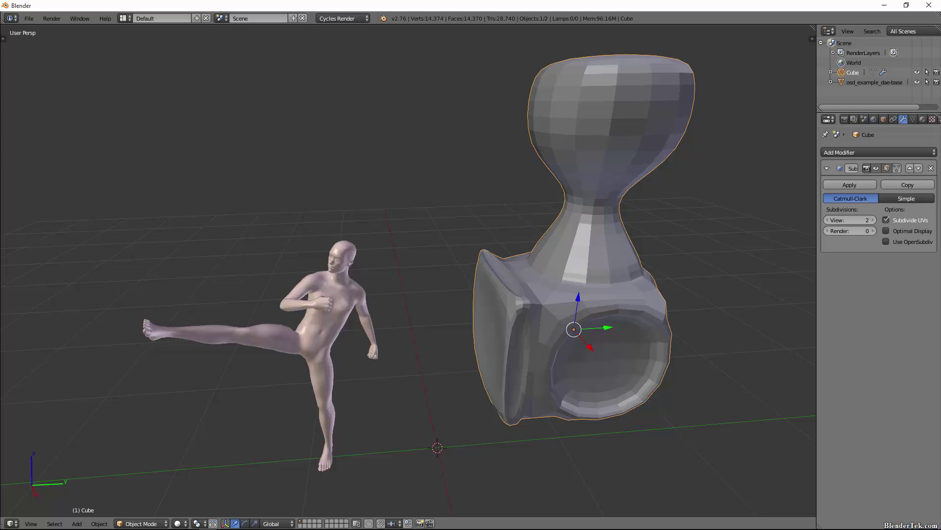
Select the posed human figure and inspect its mesh wireframe in Edit Mode
right_click(343, 312)
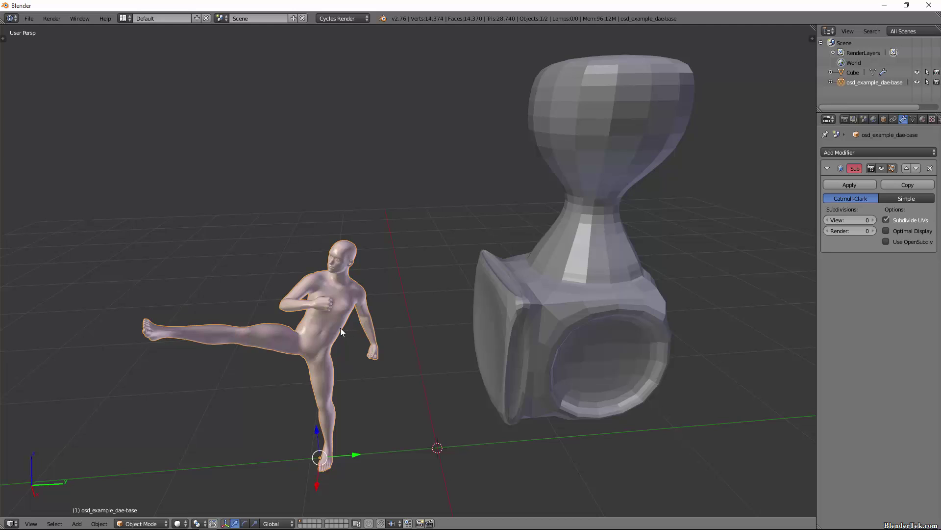
key("Tab")
scroll(315, 293, "up", 8)
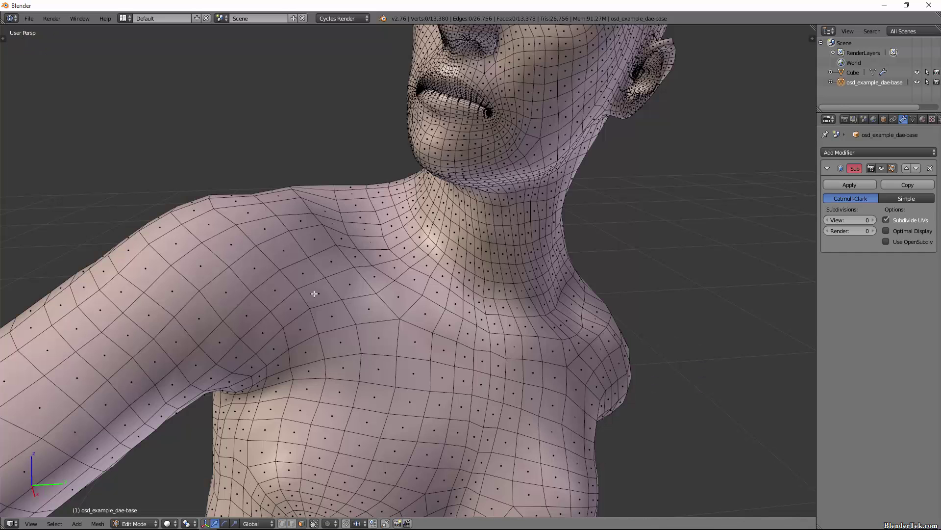
scroll(314, 293, "down", 8)
scroll(444, 384, "up", 2)
key("Tab")
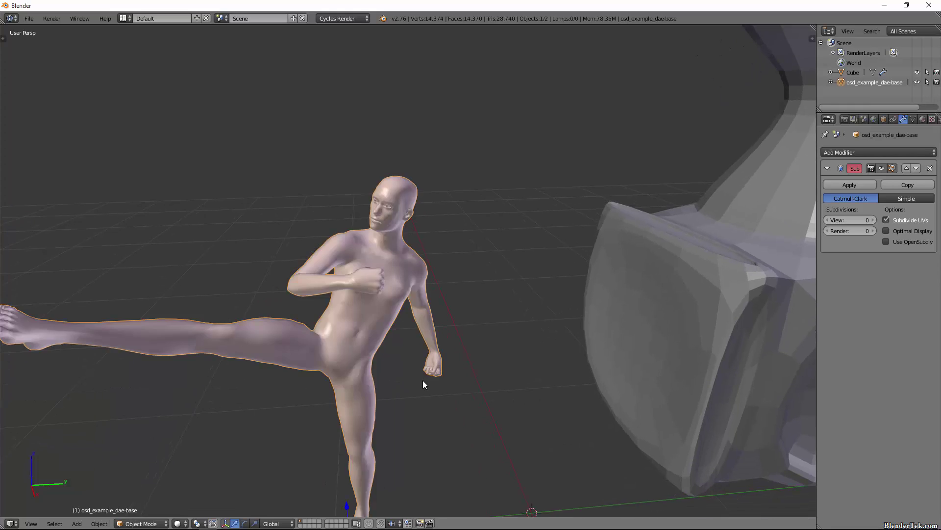
scroll(424, 384, "down", 2)
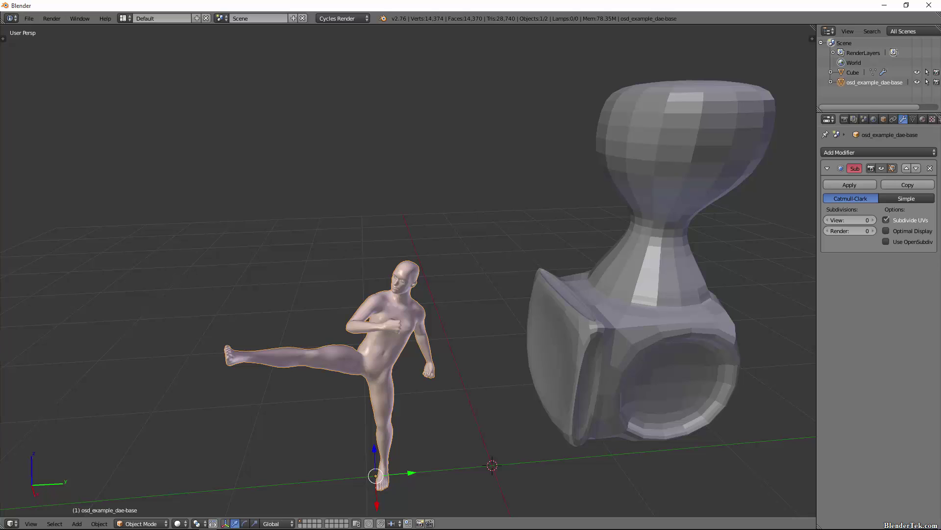
Select the hourglass Cube, view its low-poly cage, and return to Object Mode
right_click(660, 300)
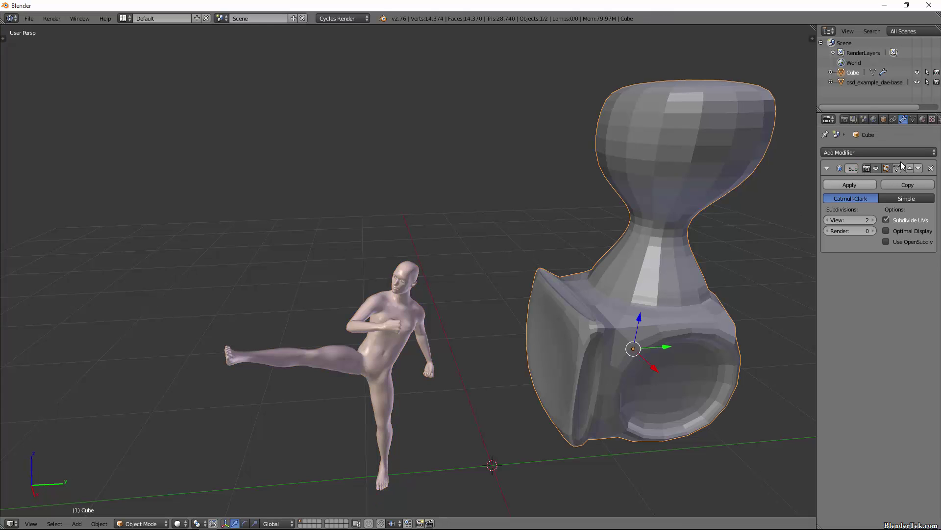
key("Tab")
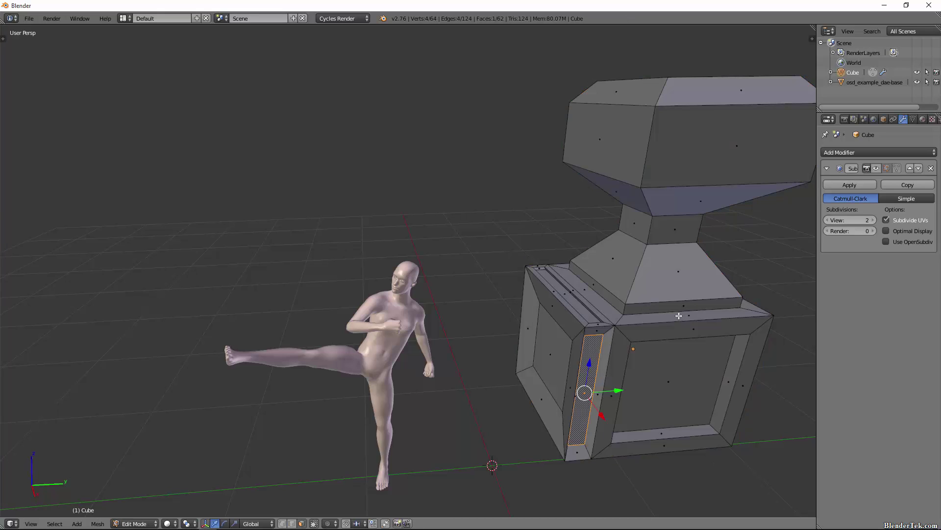
key("Tab")
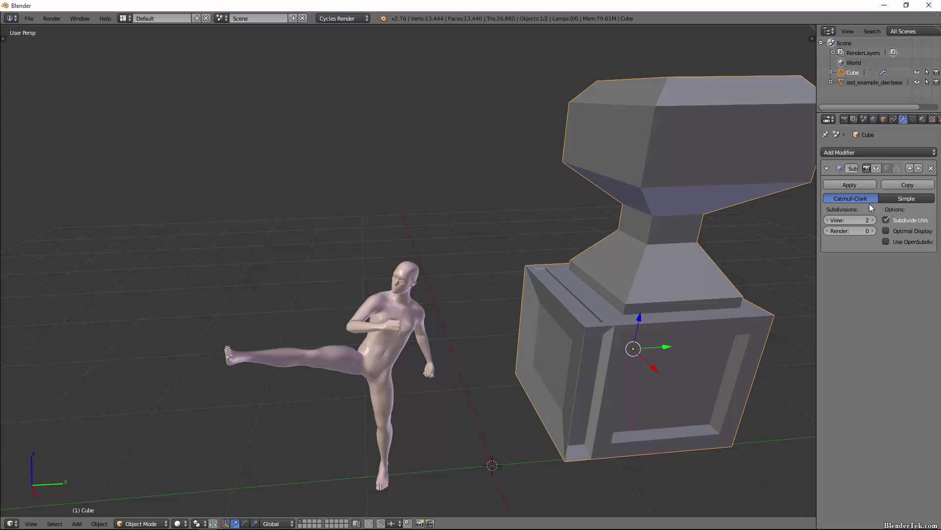
left_click(897, 243)
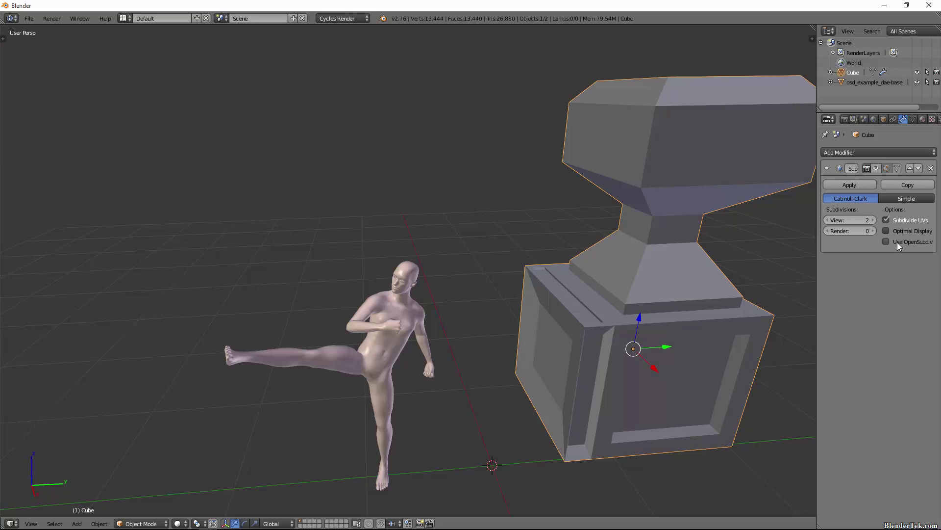
left_click(897, 242)
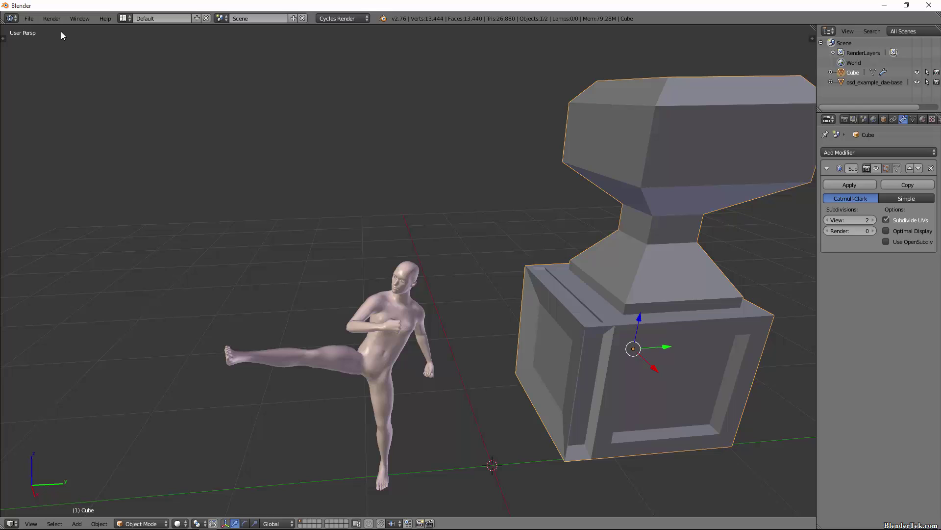
left_click(32, 21)
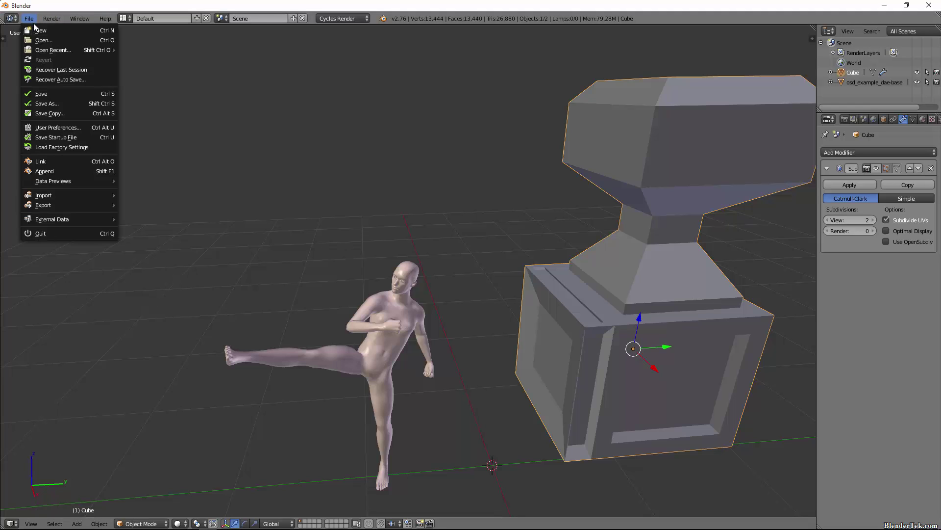
left_click(74, 129)
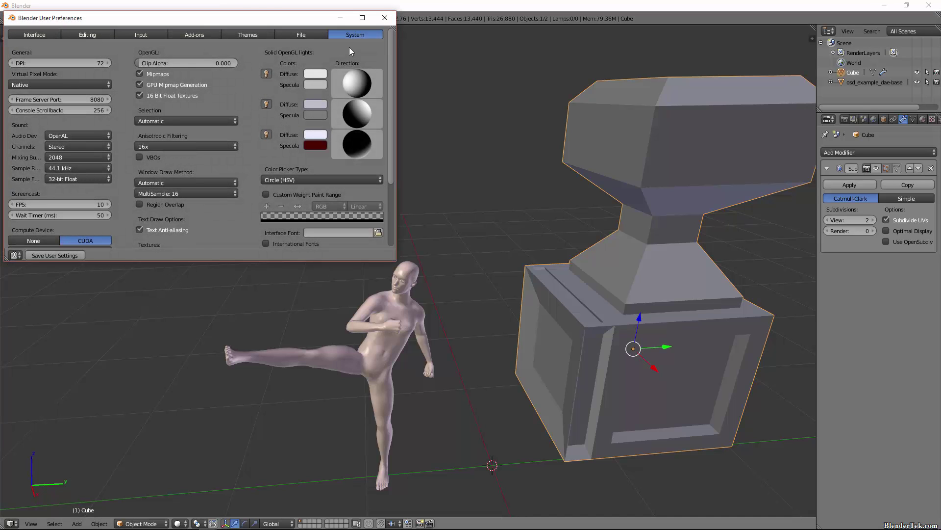
scroll(145, 195, "down", 5)
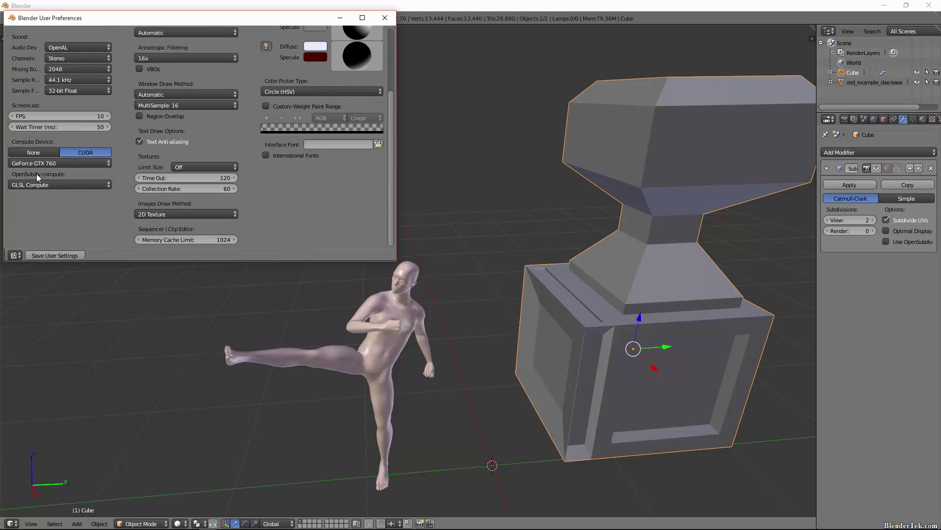
left_click(55, 185)
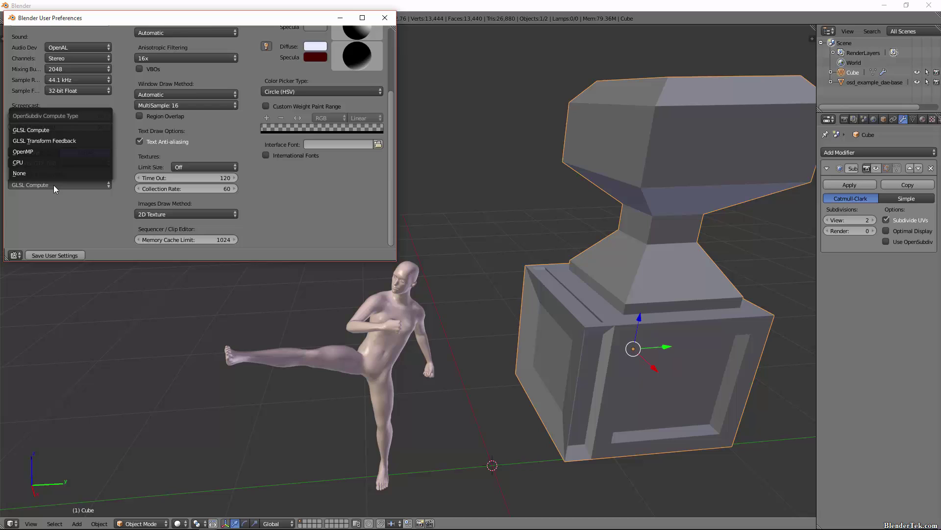
left_click(48, 172)
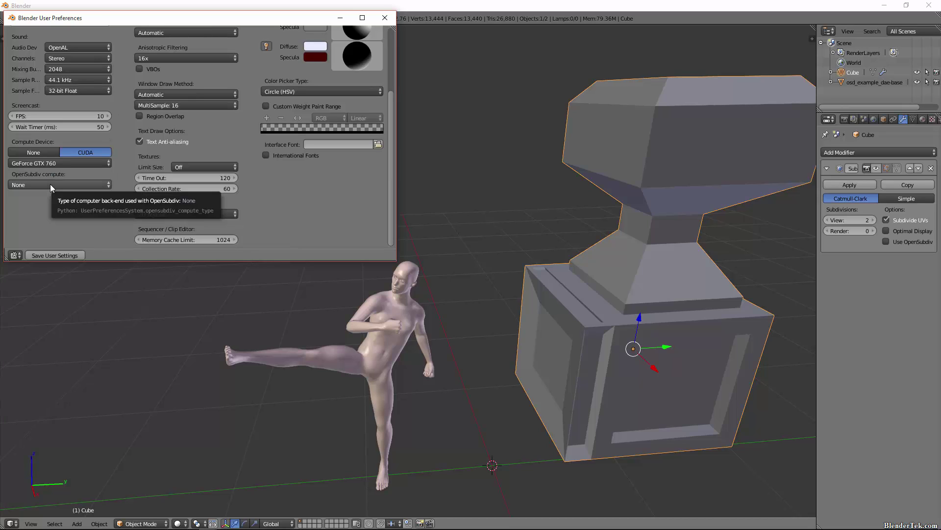
left_click(50, 184)
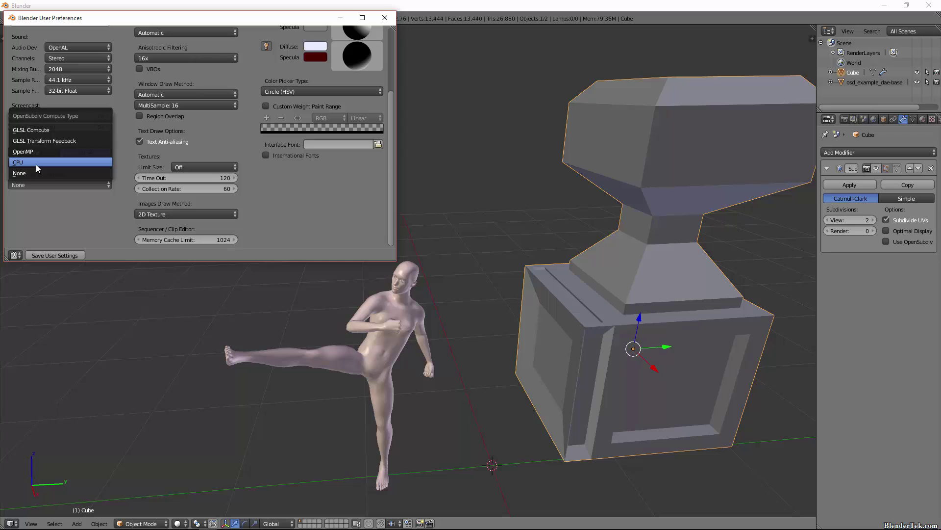
left_click(78, 129)
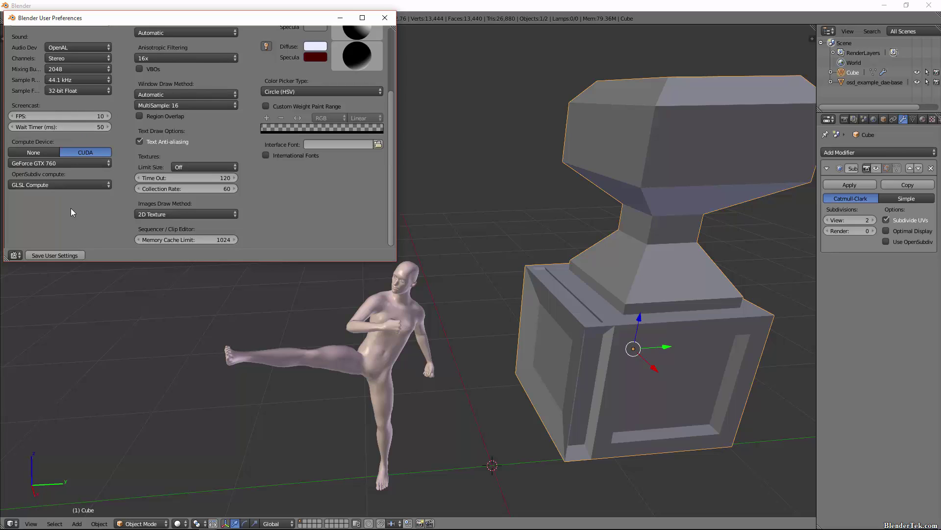
left_click(54, 255)
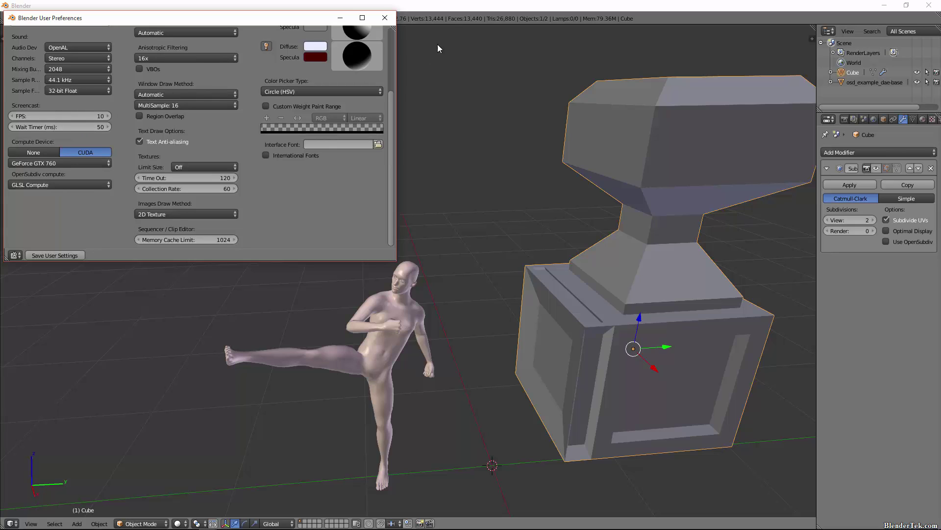
left_click(385, 18)
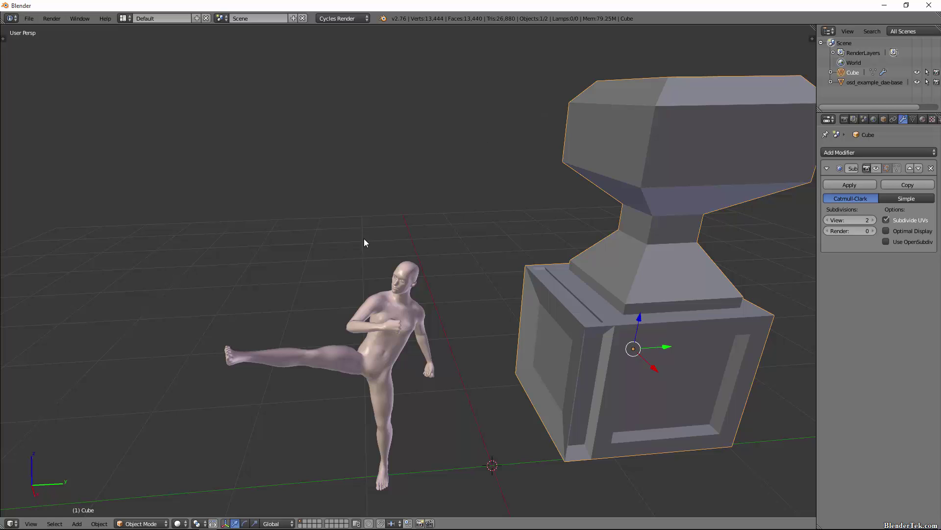
Select the figure and apply flat, then smooth shading from the Tool Shelf
scroll(309, 388, "up", 3)
middle_click_drag(376, 352, 447, 212)
right_click(447, 212)
key("t")
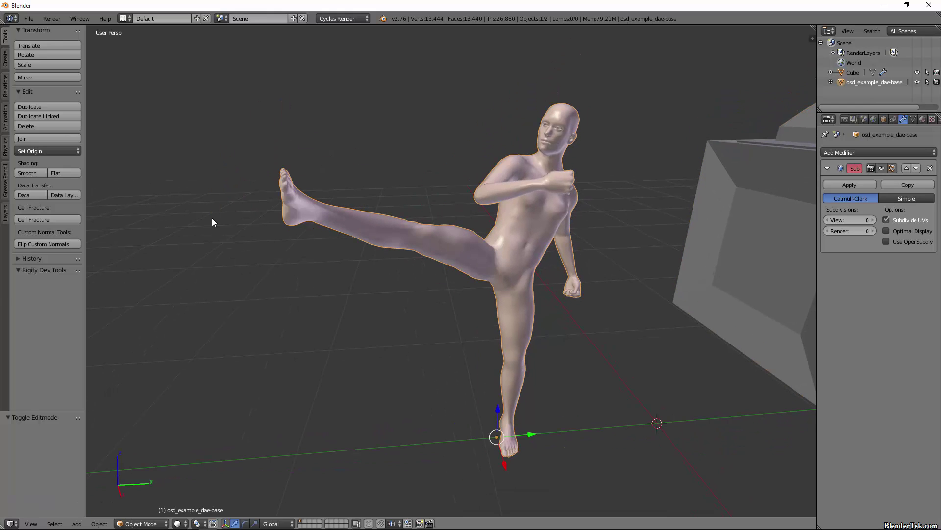
left_click(55, 173)
left_click(25, 173)
middle_click_drag(407, 275, 430, 272)
scroll(482, 266, "up", 2)
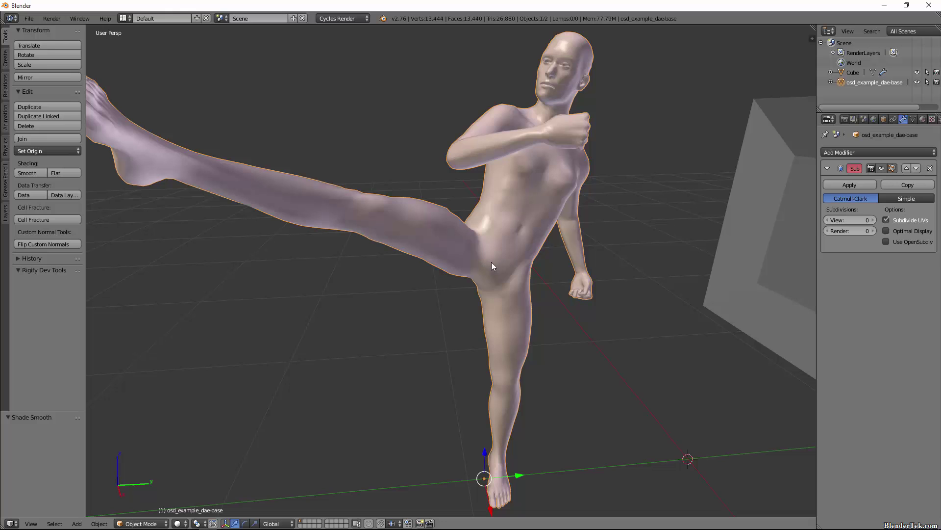
key("t")
middle_click_drag(513, 286, 555, 283, "shift")
scroll(574, 314, "down", 2)
Check the smooth figure's mesh wireframe in Edit Mode, then view it from above
key("Tab")
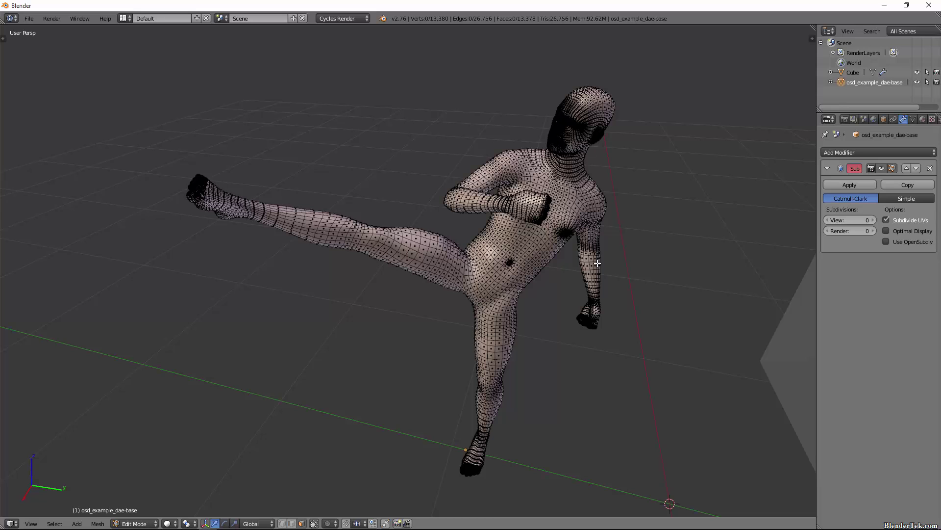
key("Tab")
key("Tab")
key("Tab")
scroll(526, 342, "up", 4)
scroll(527, 338, "down", 5)
middle_click_drag(523, 342, 599, 359)
scroll(526, 337, "down", 4)
scroll(544, 330, "up", 5)
scroll(567, 341, "up", 4)
scroll(567, 343, "down", 2)
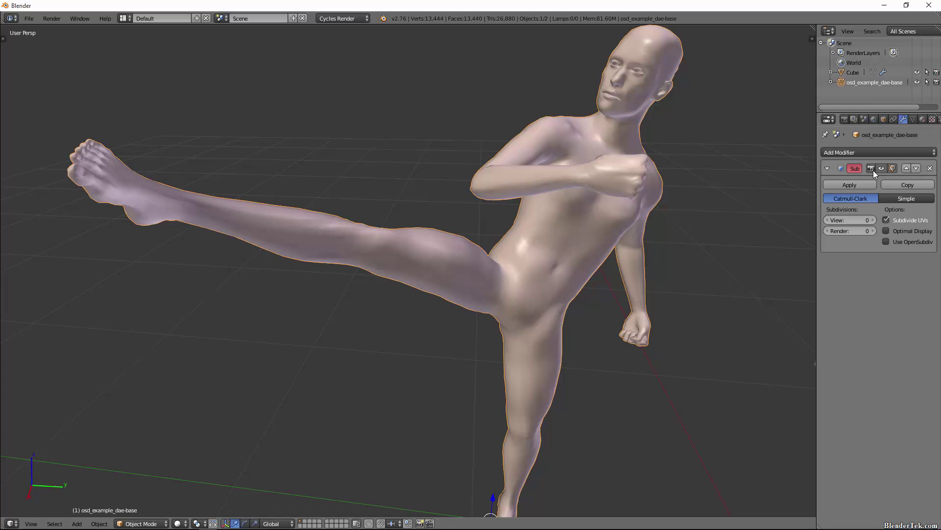
Toggle the figure's view subdivisions between 0 and 1, ending at level 1 (53,578 vertices)
left_click(873, 220)
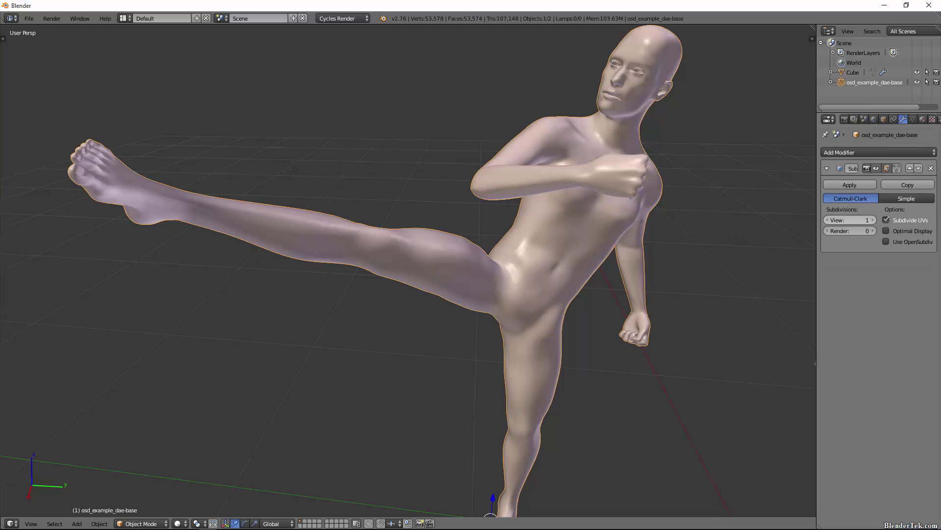
left_click(830, 222)
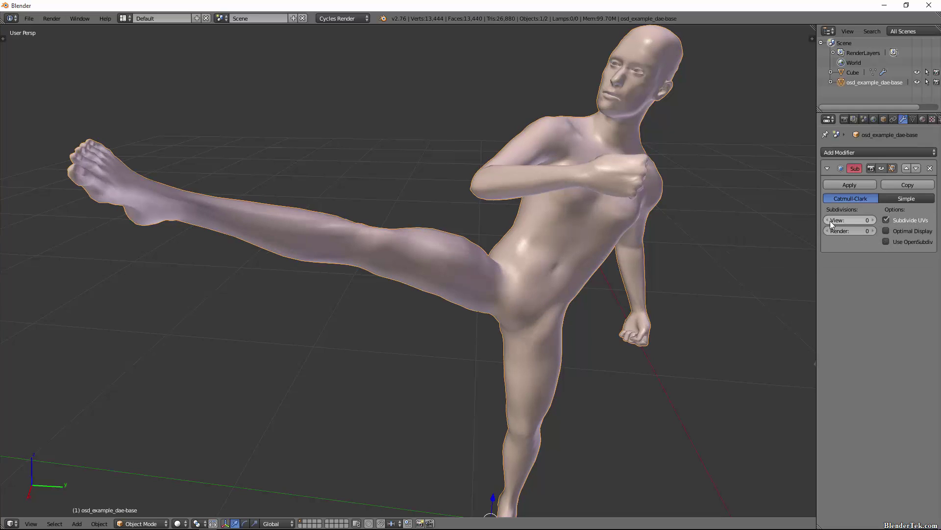
left_click(873, 220)
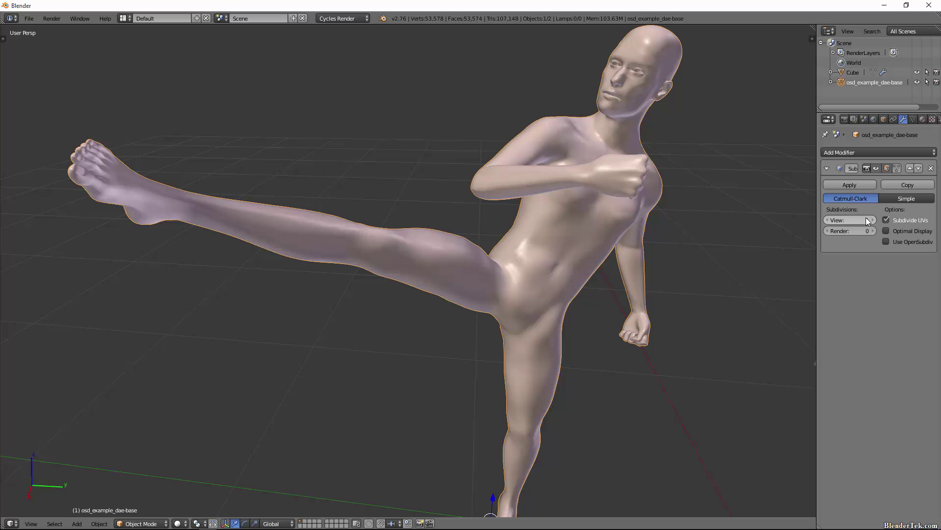
left_click(830, 221)
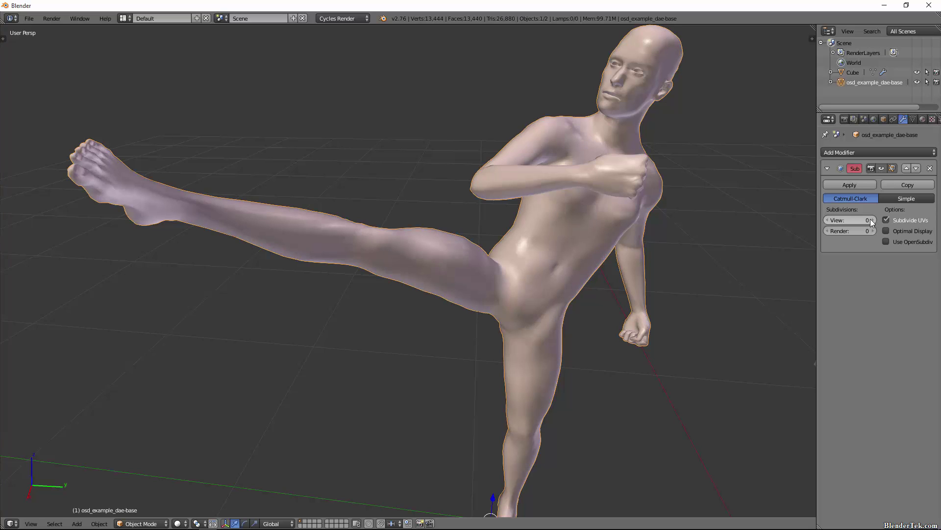
left_click(871, 221)
left_click(828, 220)
left_click(871, 219)
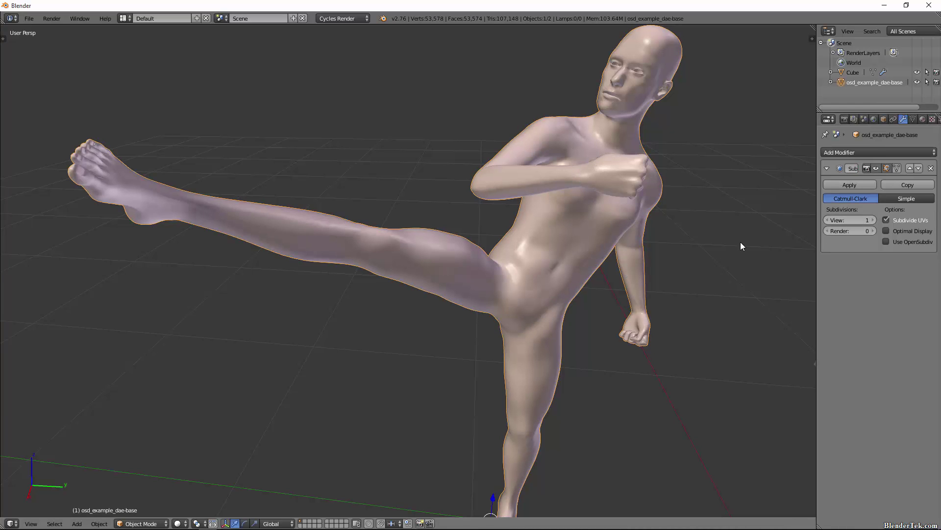
scroll(558, 269, "up", 8)
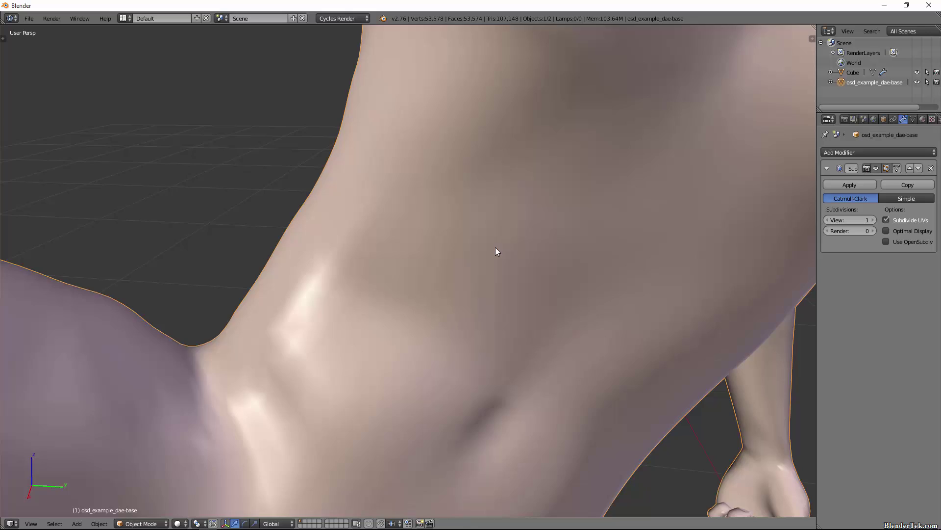
scroll(495, 248, "down", 3)
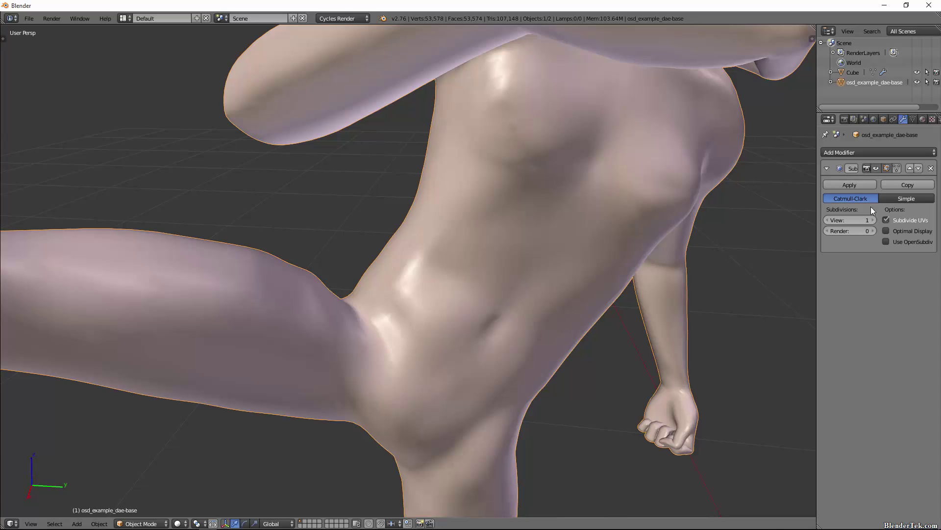
left_click(827, 220)
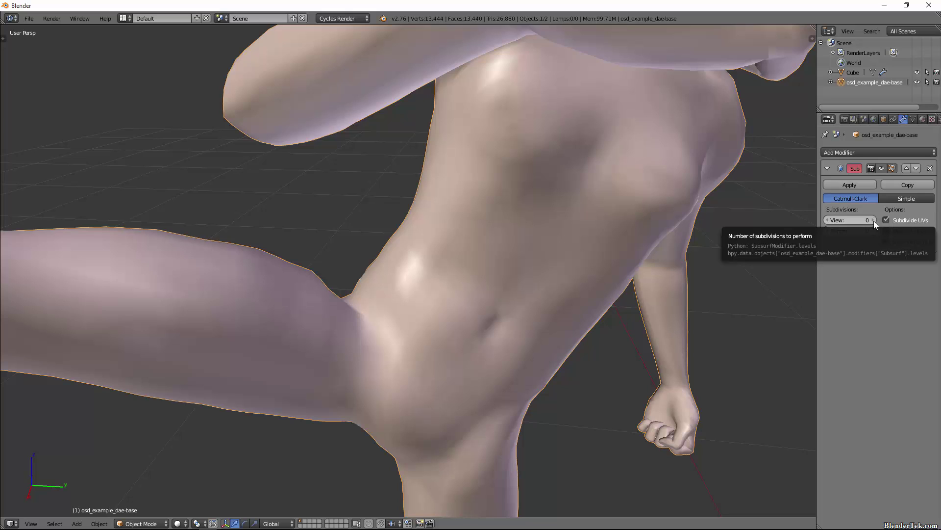
left_click(874, 221)
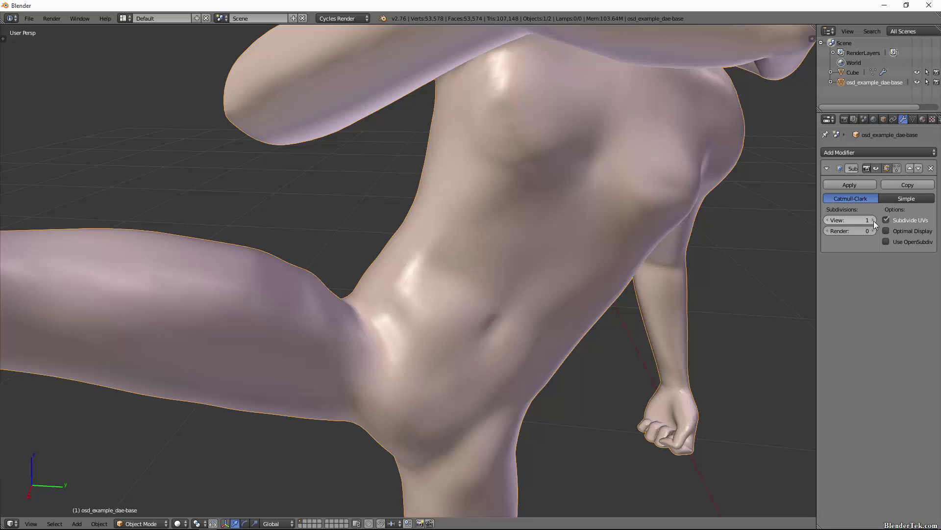
left_click(874, 221)
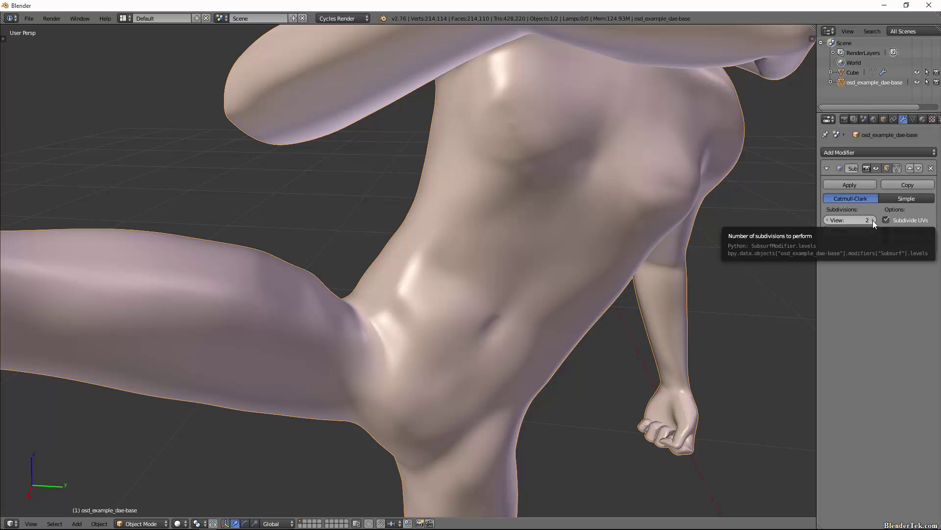
key("ctrl+3")
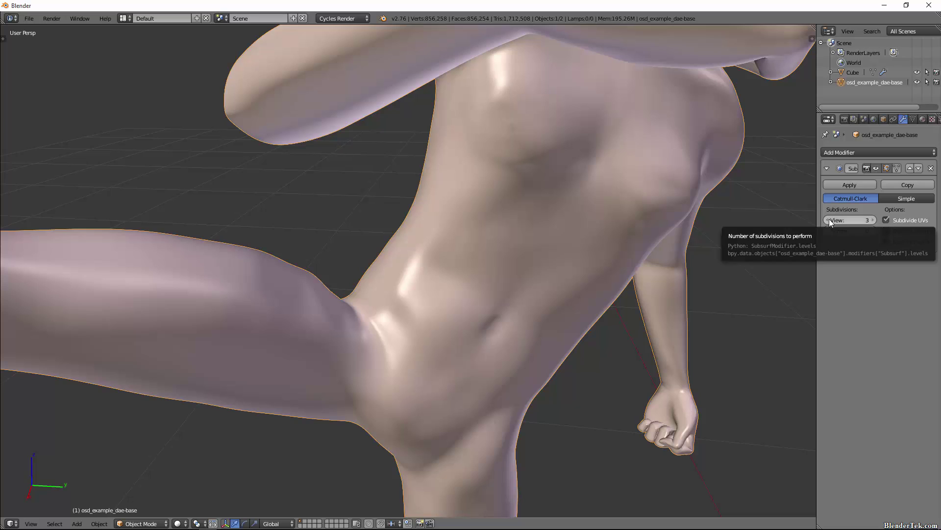
key("ctrl+1")
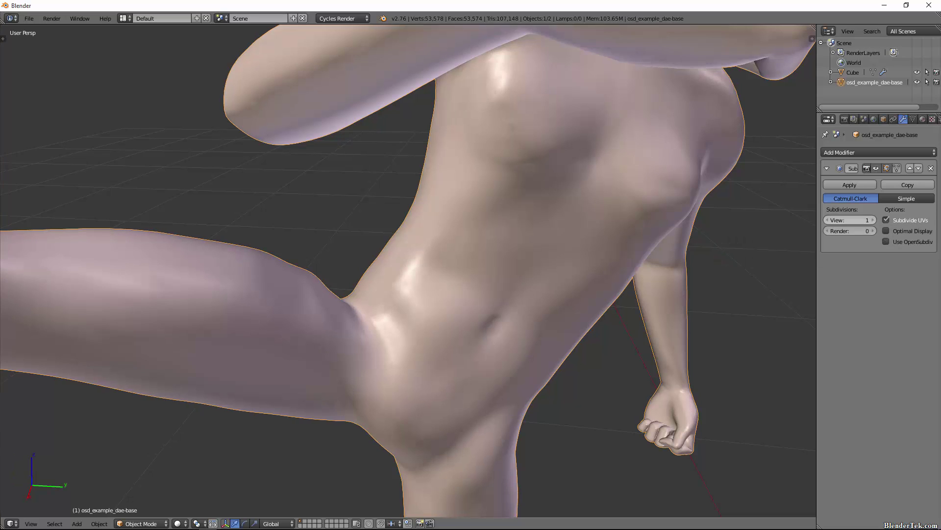
left_click(829, 220)
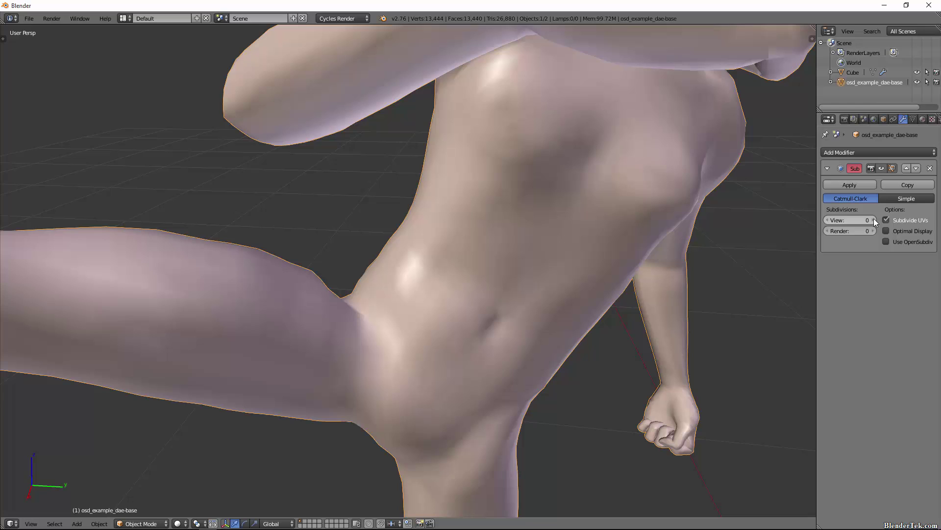
left_click(874, 219)
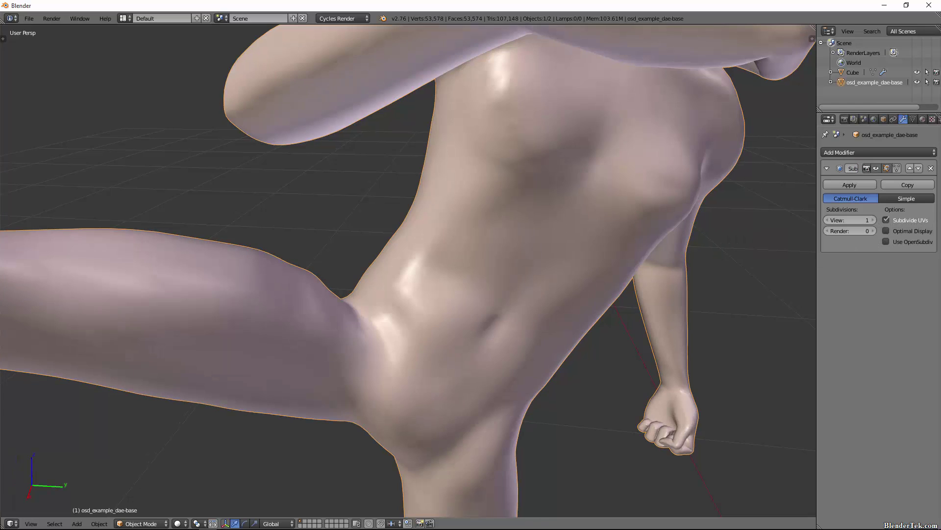
left_click(833, 219)
left_click(874, 220)
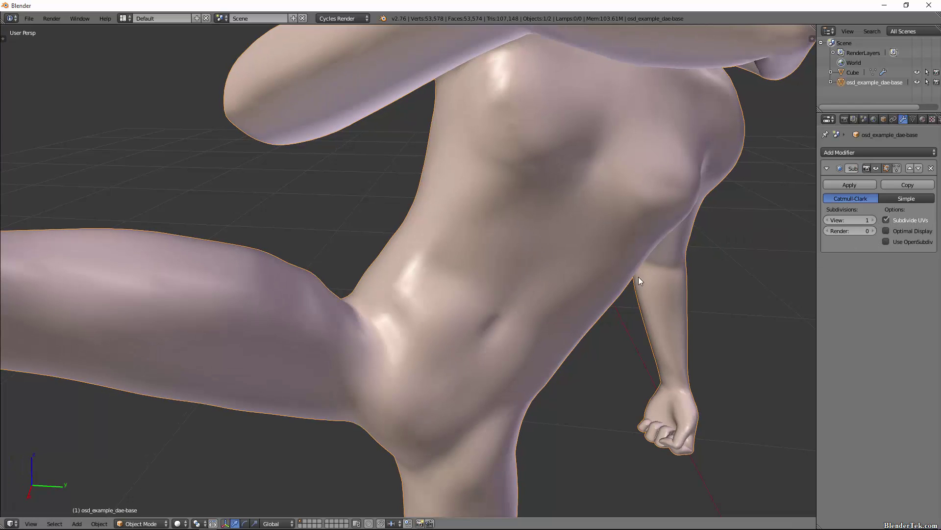
Compare view levels 0 and 1, then toggle OpenSubdiv on and off at level 1
left_click(827, 220)
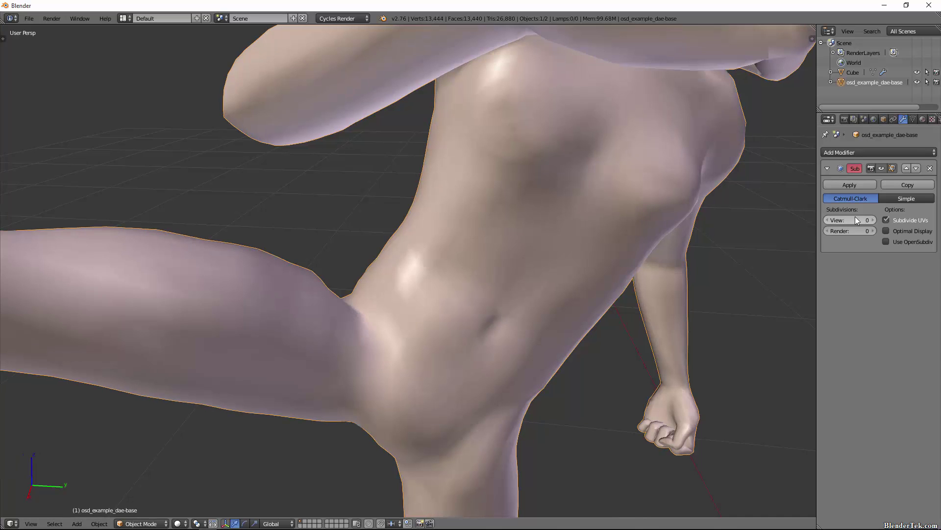
left_click(872, 219)
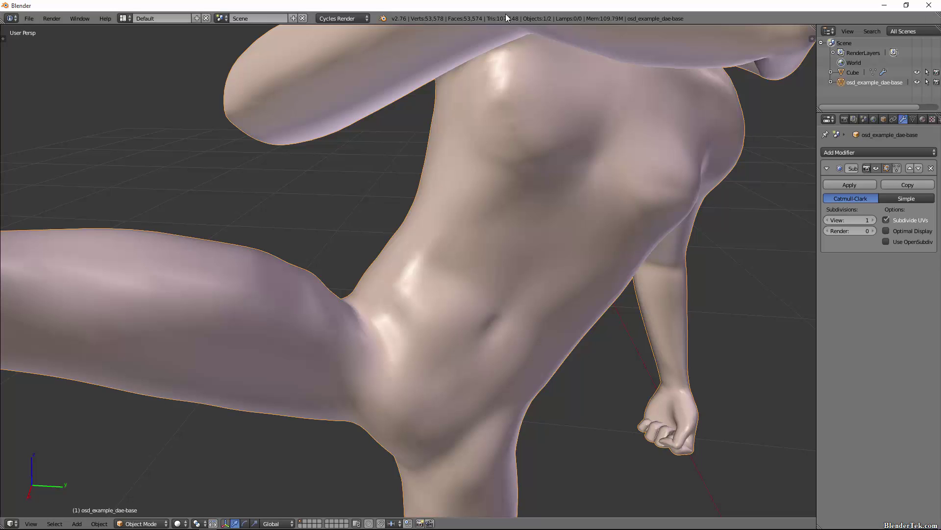
scroll(439, 198, "down", 2)
scroll(439, 198, "up", 2)
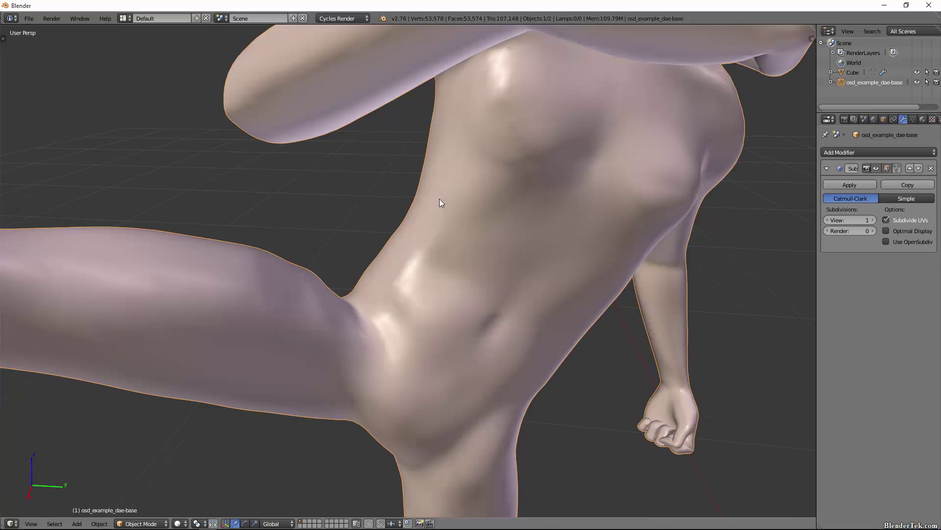
scroll(441, 202, "down", 1)
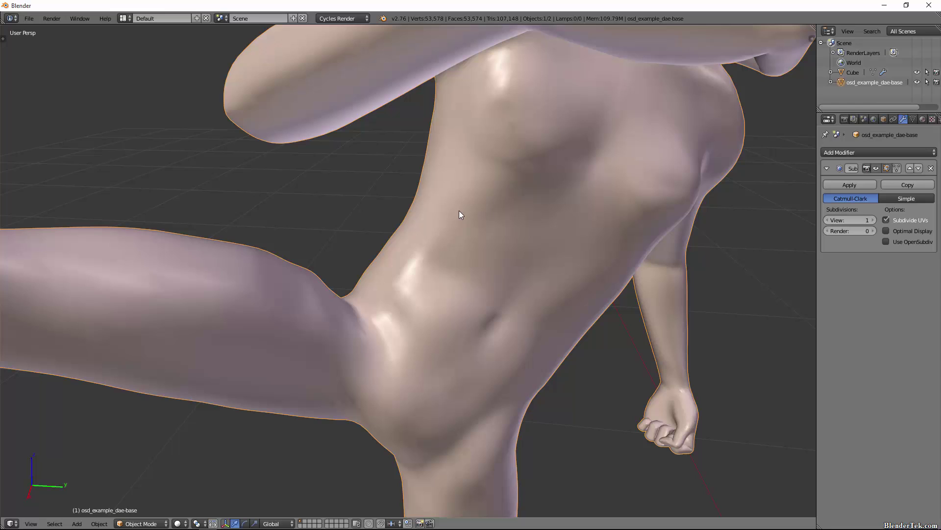
left_click(901, 242)
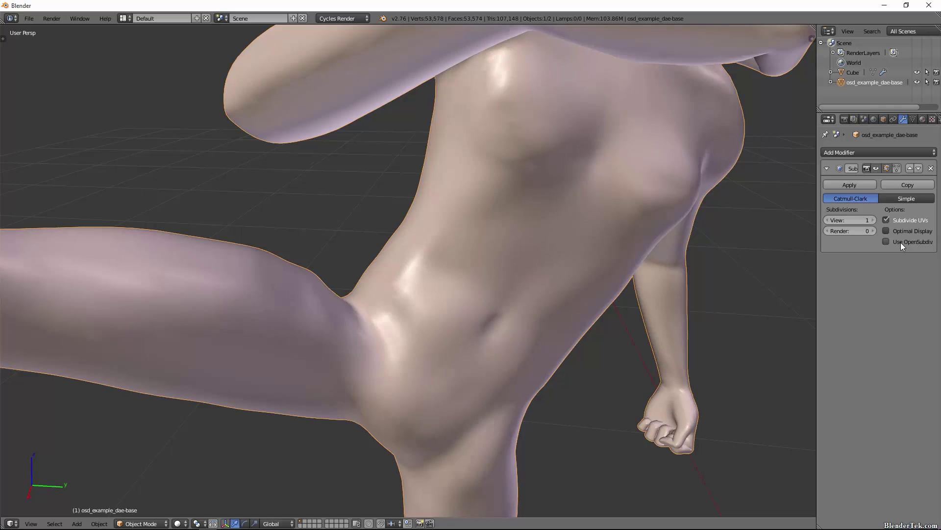
left_click(902, 243)
left_click(901, 242)
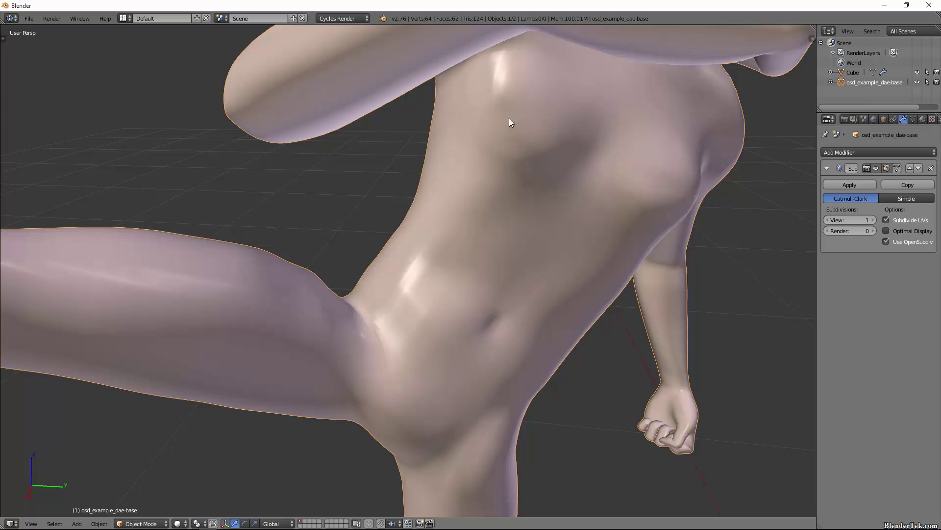
left_click(897, 241)
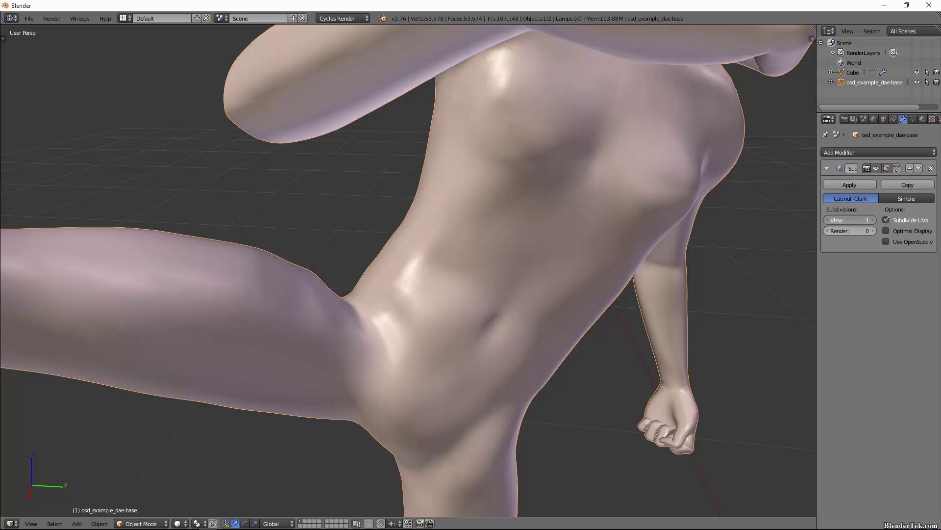
Compare OpenSubdiv at view levels 2 and 1, ending at level 1 with OpenSubdiv on
left_click(873, 219)
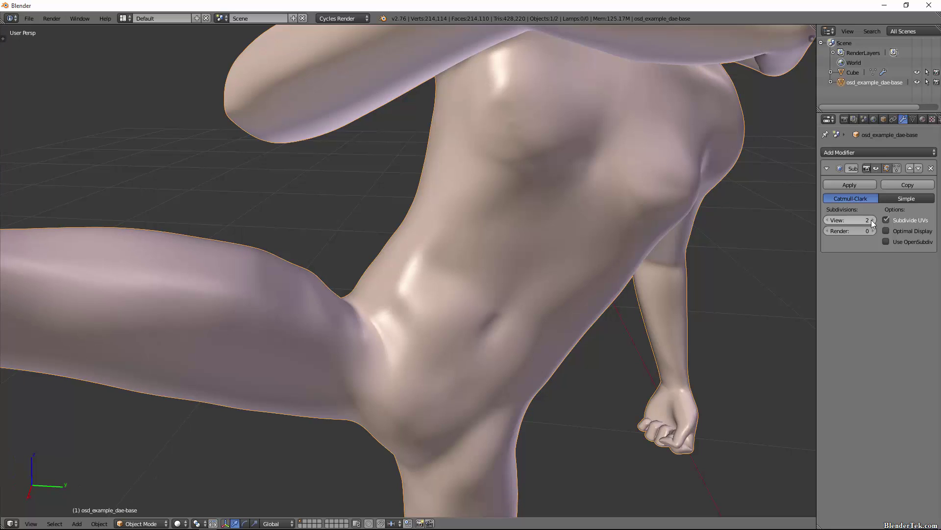
left_click(904, 241)
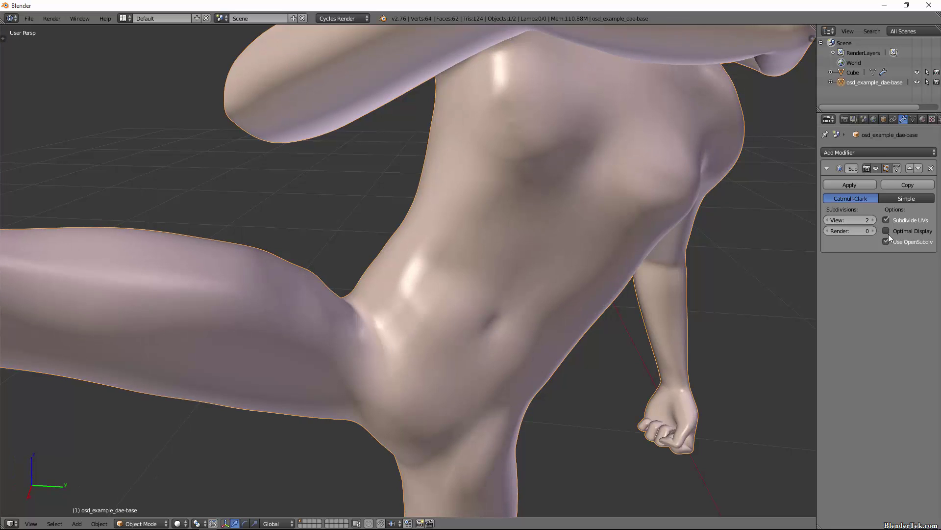
left_click(828, 221)
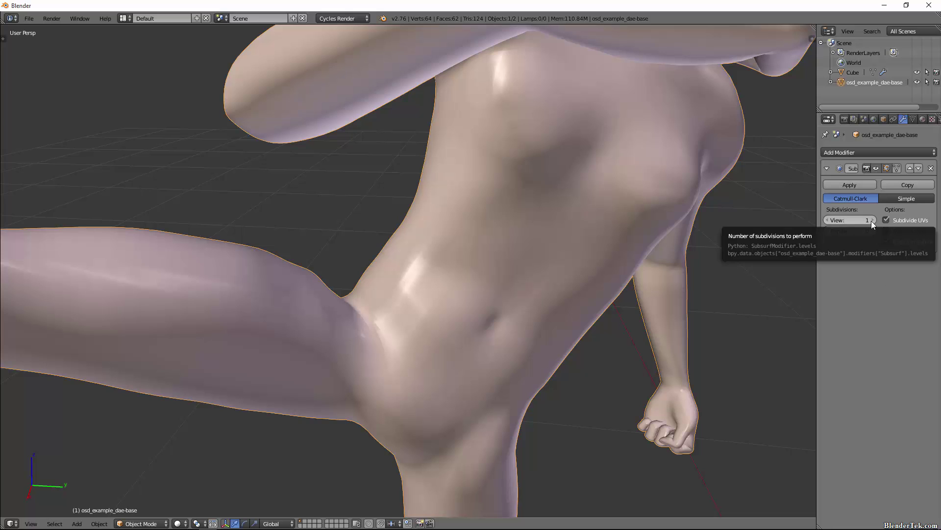
left_click(900, 246)
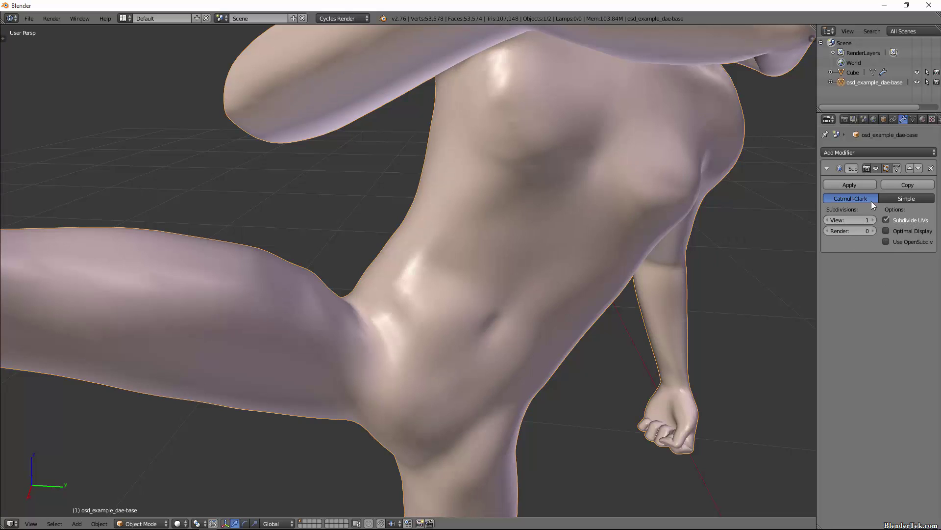
left_click(873, 220)
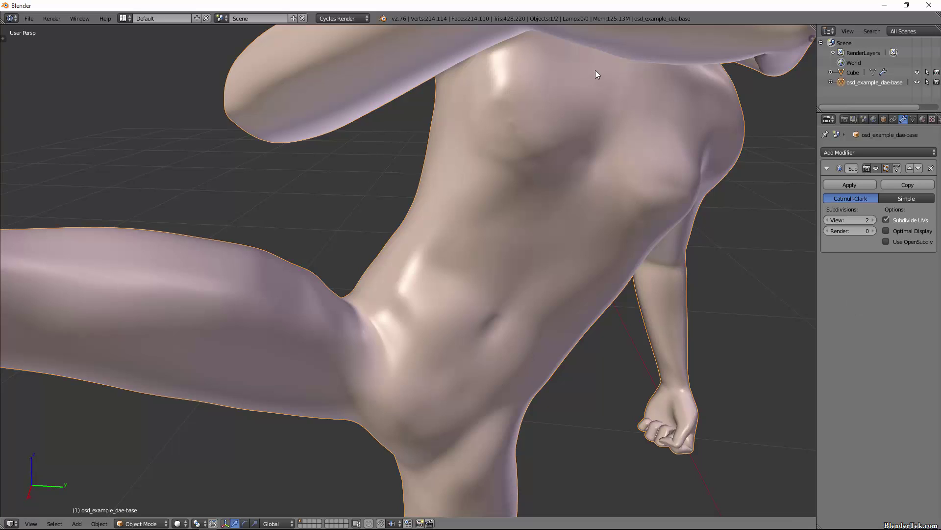
left_click(828, 219)
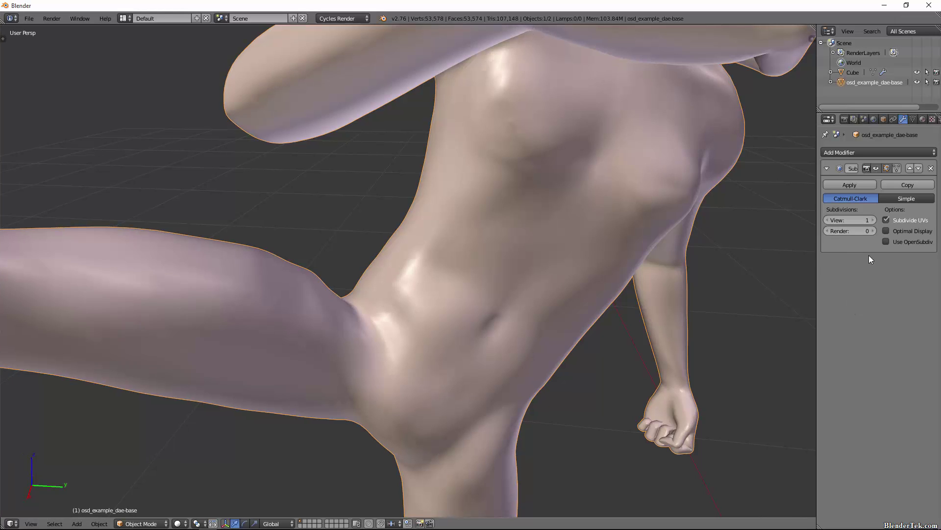
left_click(906, 244)
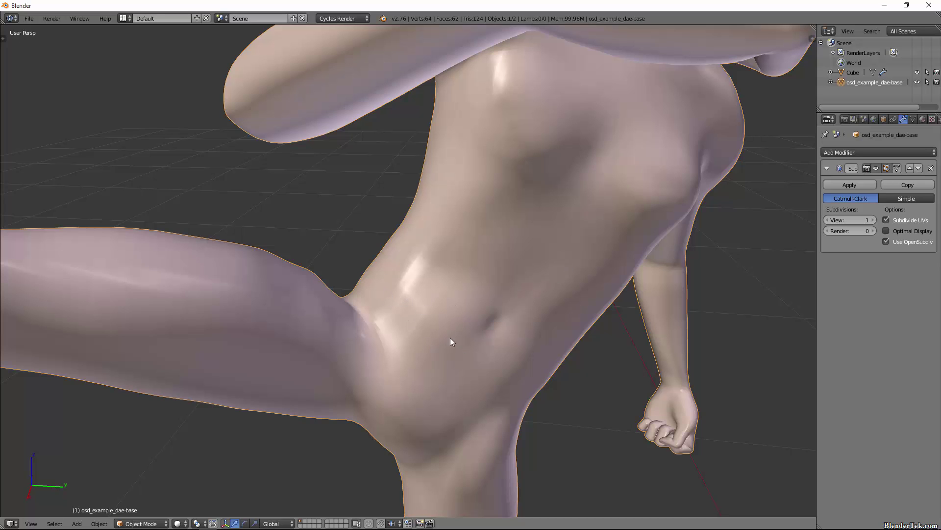
Toggle OpenSubdiv off and on to compare the thigh, then inspect the figure's shading
middle_click_drag(452, 342, 469, 330)
left_click(918, 246)
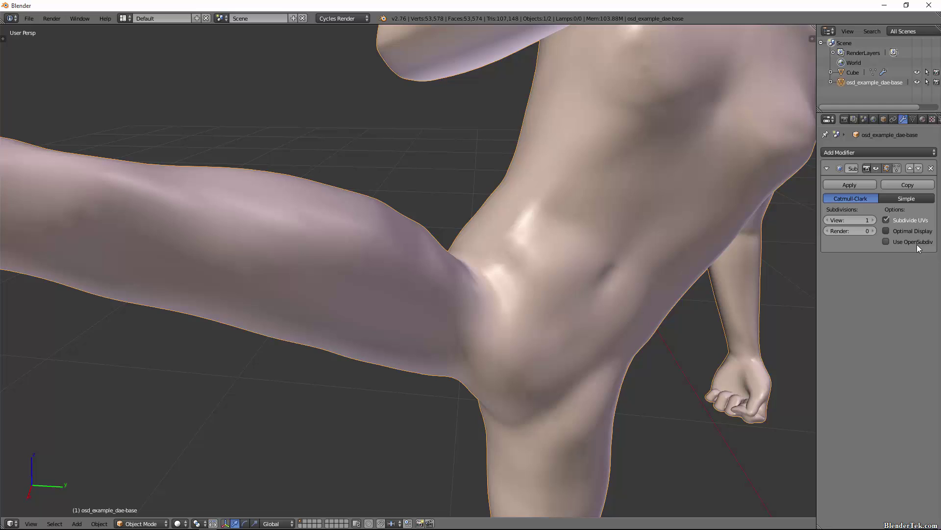
left_click(886, 241)
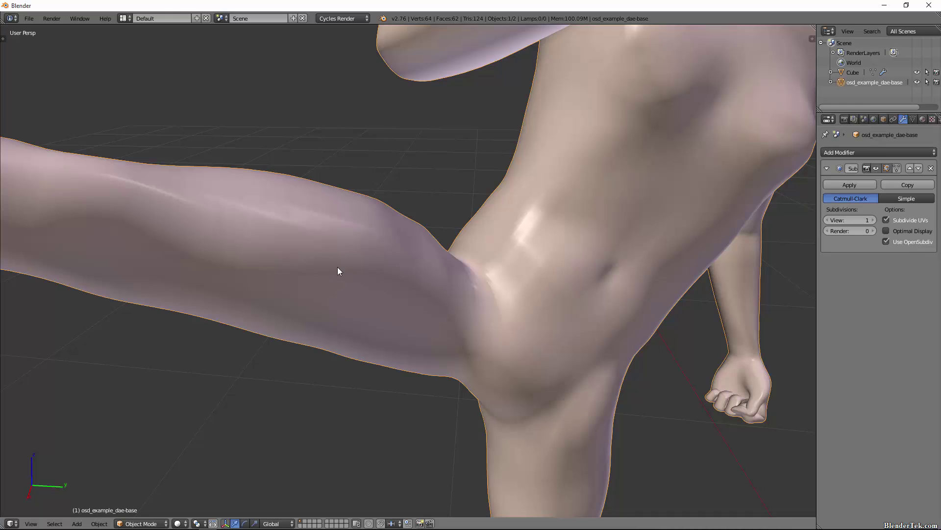
scroll(338, 270, "down", 5)
middle_click_drag(343, 275, 332, 252)
scroll(347, 277, "up", 3)
scroll(332, 246, "up", 4)
scroll(360, 267, "down", 2)
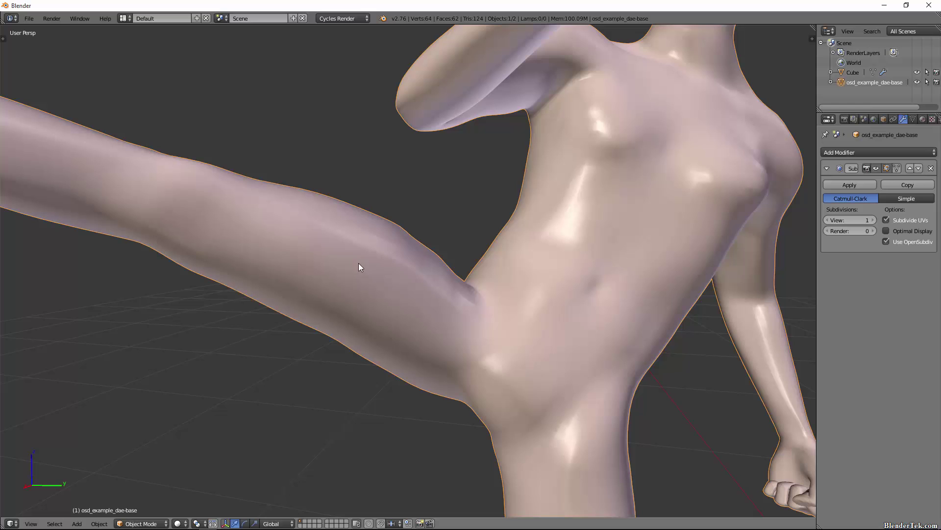
scroll(548, 234, "down", 3)
middle_click_drag(547, 234, 514, 281)
scroll(589, 239, "down", 3)
scroll(626, 229, "up", 2)
scroll(601, 246, "down", 2)
scroll(481, 151, "up", 2)
scroll(417, 207, "up", 2)
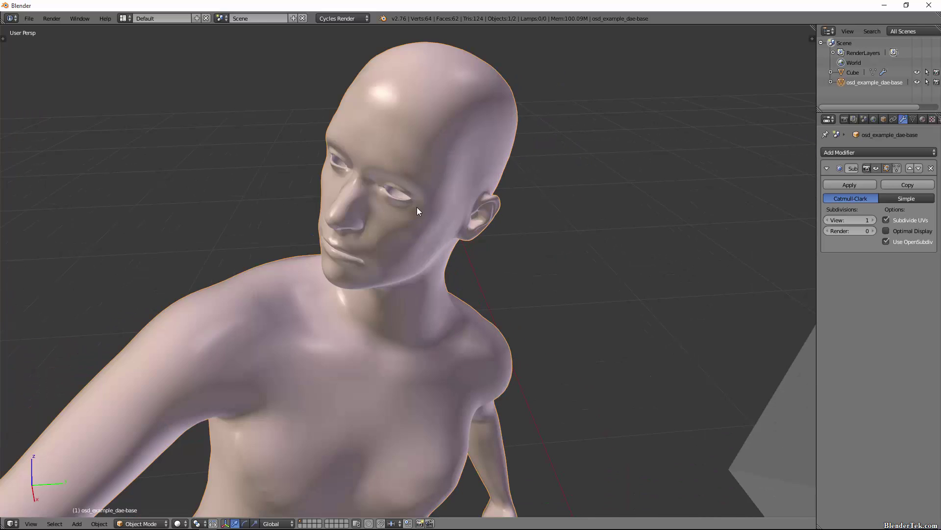
middle_click_drag(417, 207, 422, 199)
scroll(396, 269, "up", 1)
middle_click_drag(397, 269, 422, 225)
scroll(424, 235, "up", 2)
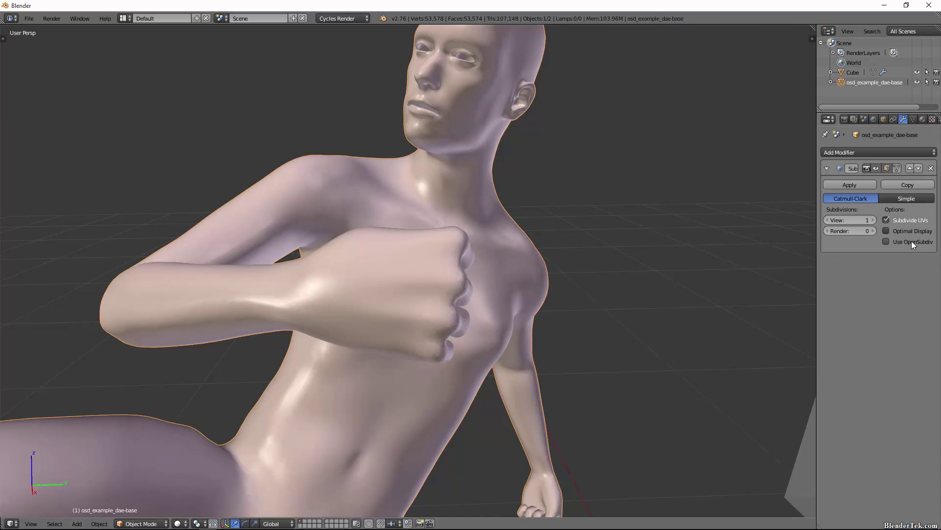
Toggle OpenSubdiv again and inspect the figure's fist and torso
left_click(911, 240)
left_click(911, 240)
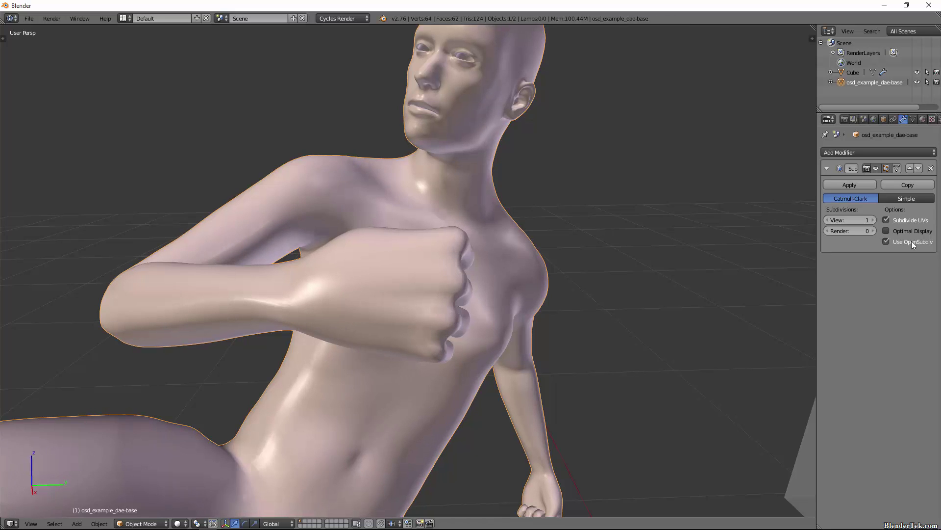
scroll(602, 319, "up", 3)
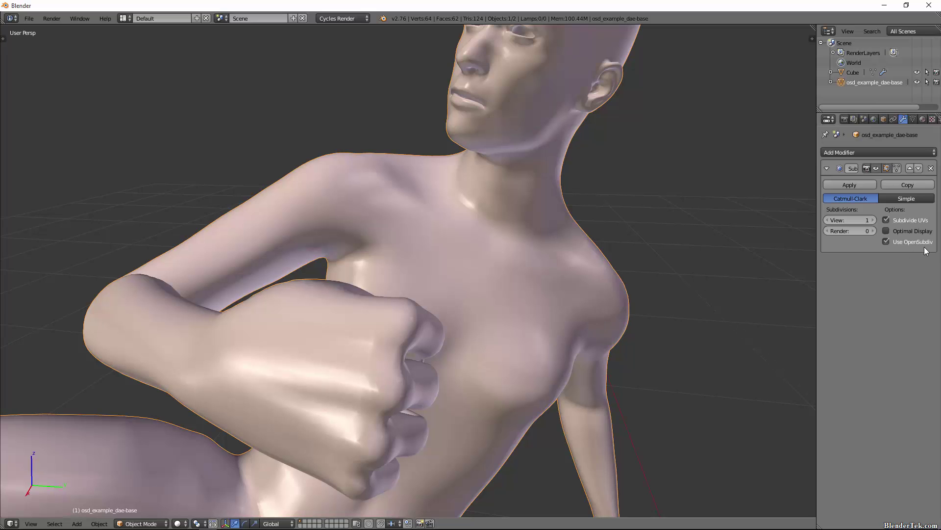
middle_click_drag(691, 330, 748, 301)
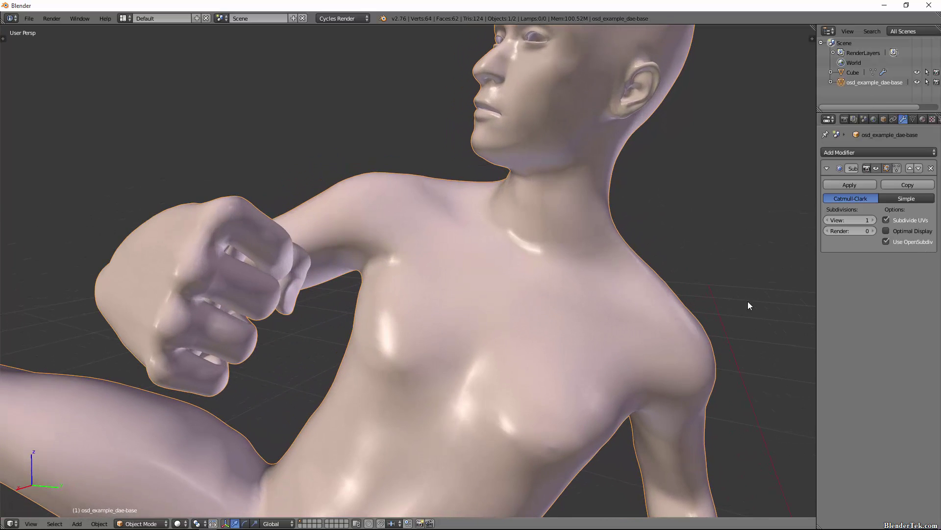
Turn OpenSubdiv off and inspect the shoulder's mesh wireframe in Edit Mode
left_click(902, 242)
scroll(427, 254, "up", 5)
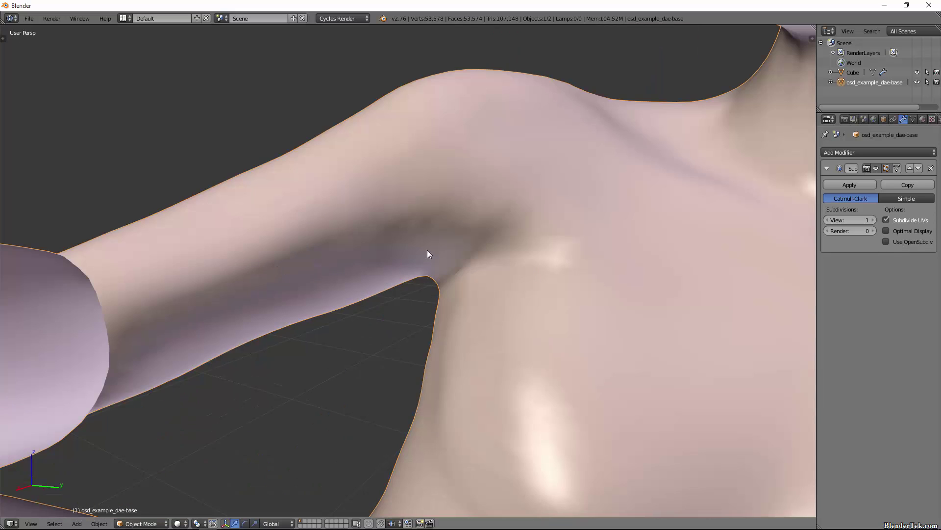
key("Tab")
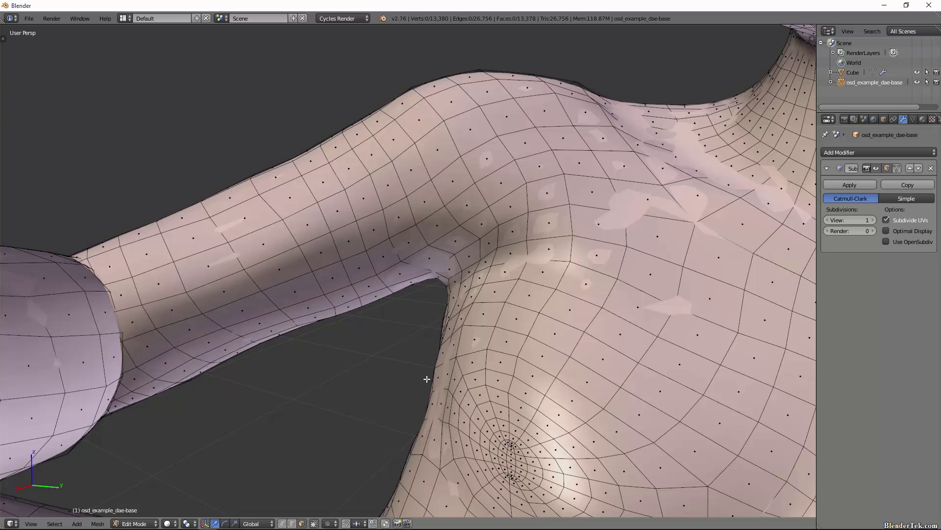
key("Tab")
Toggle OpenSubdiv on and off a few times, leaving it enabled
left_click(906, 243)
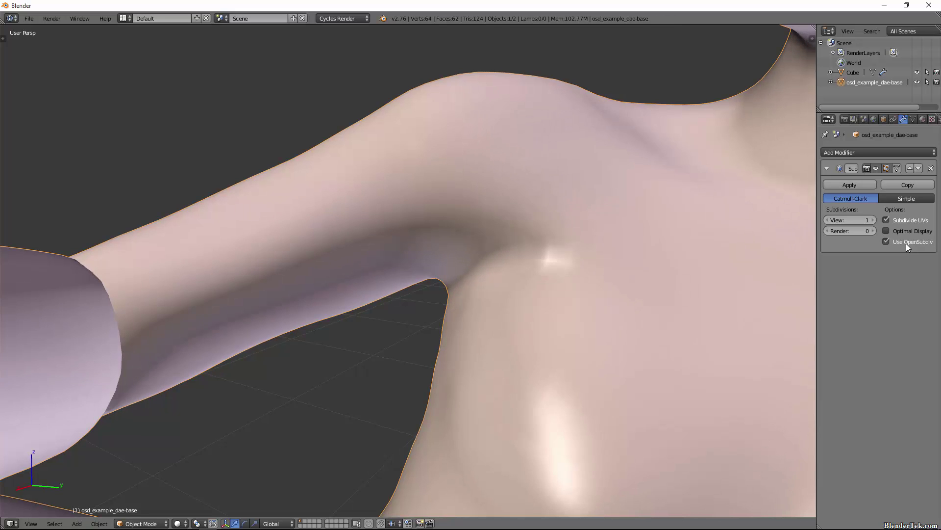
left_click(906, 243)
left_click(906, 243)
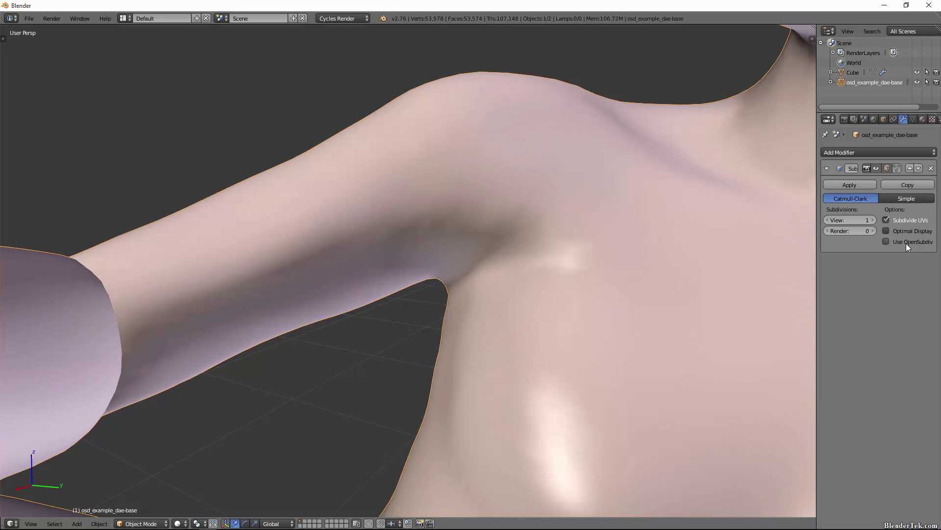
left_click(906, 242)
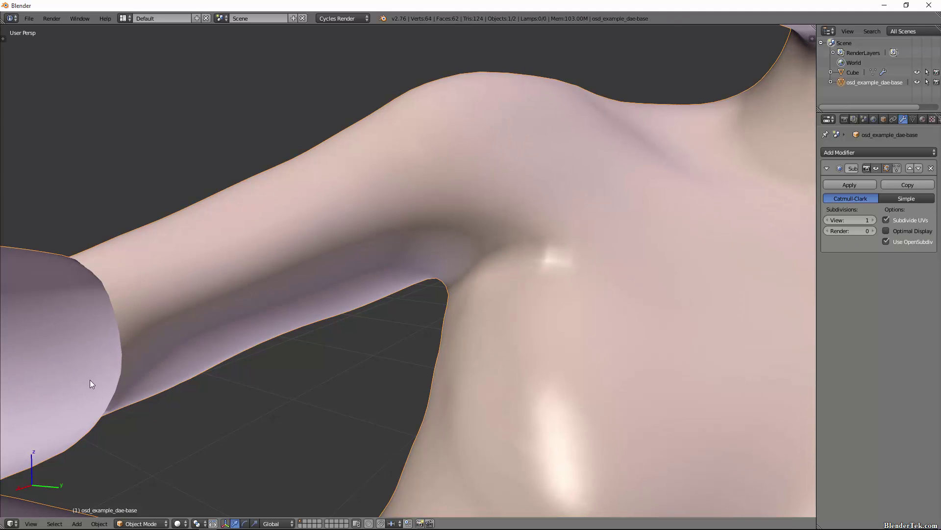
Select the hourglass Cube, drop its view subdivisions to 0, then raise them to 1
scroll(455, 319, "down", 8)
middle_click_drag(498, 326, 332, 319)
right_click(471, 294)
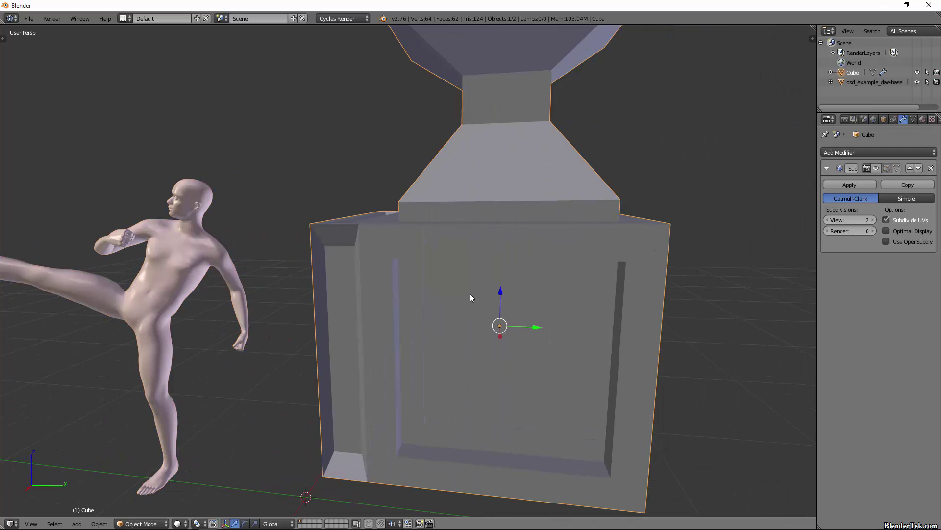
middle_click_drag(470, 294, 541, 293)
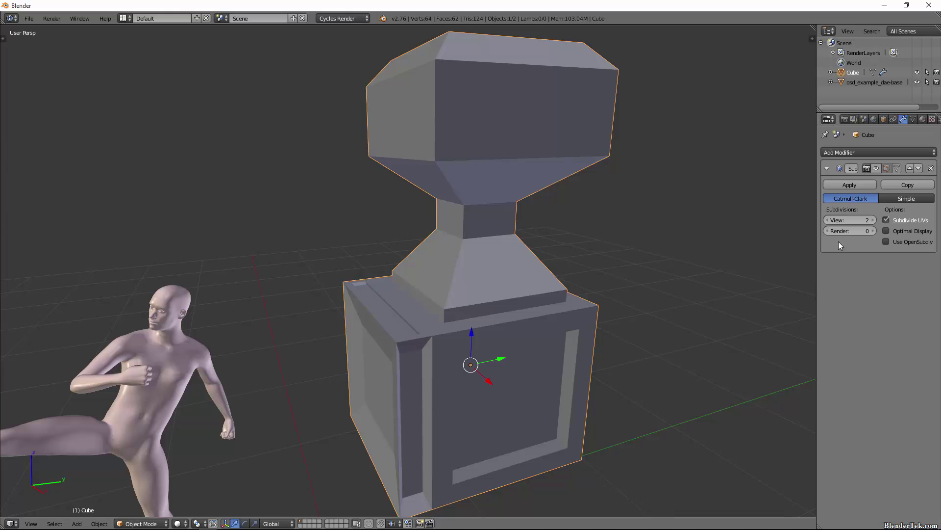
left_click_drag(867, 220, 831, 220)
middle_click_drag(451, 284, 481, 261, "shift")
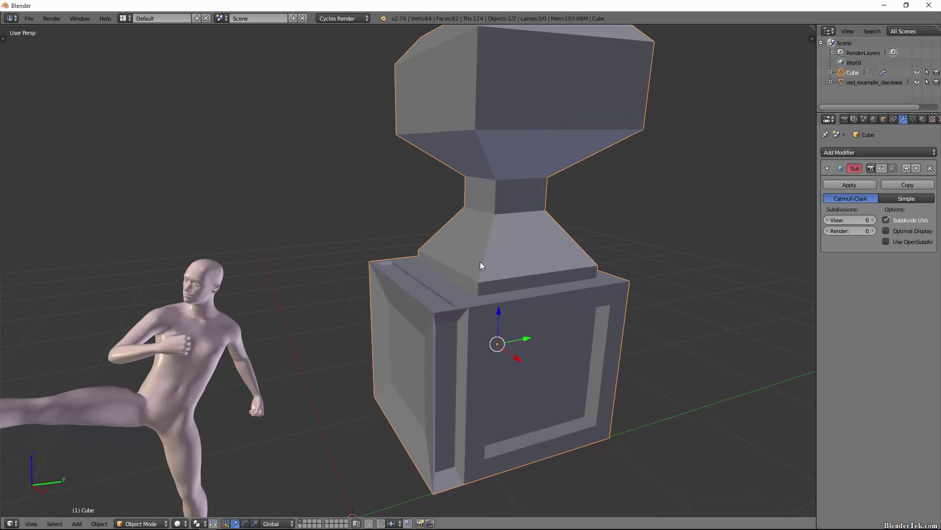
left_click(874, 220)
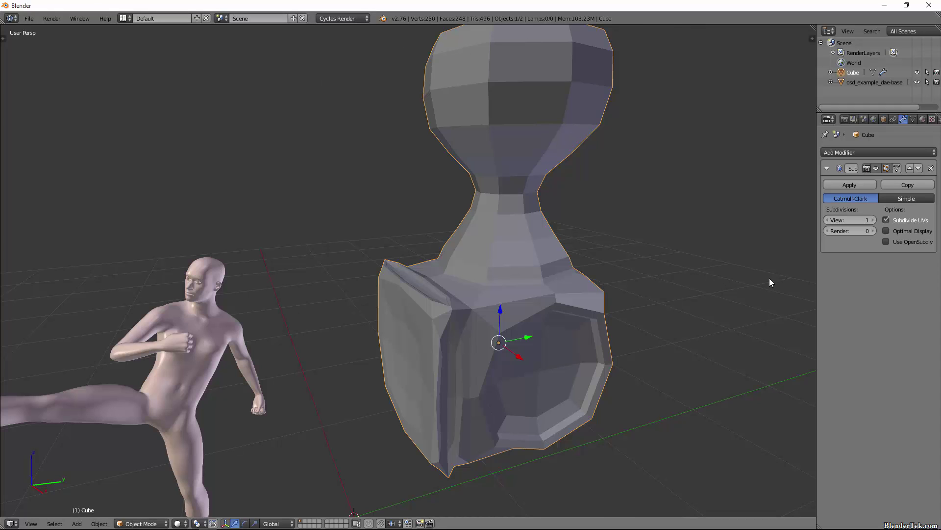
Toggle OpenSubdiv on and off at view level 1, keyframing the OpenSubdiv setting
left_click(902, 241)
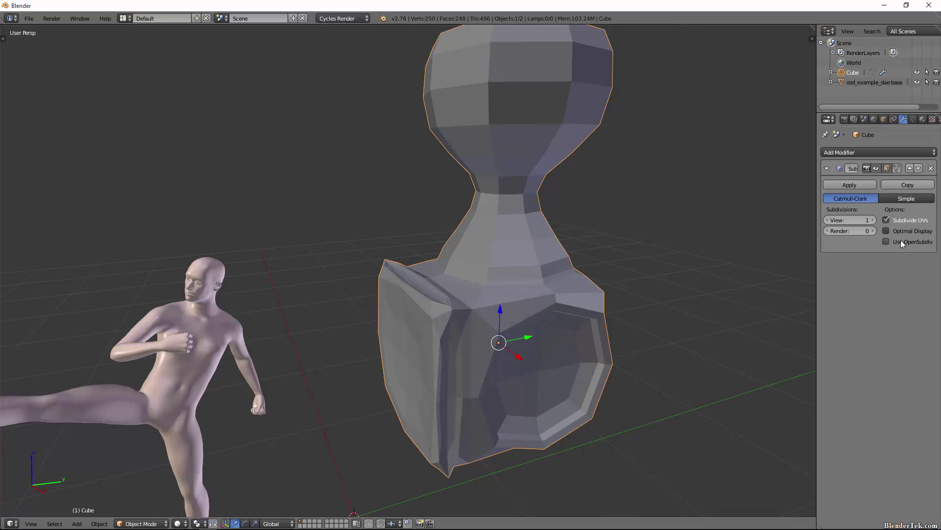
left_click(902, 241)
right_click(901, 240)
left_click(902, 240)
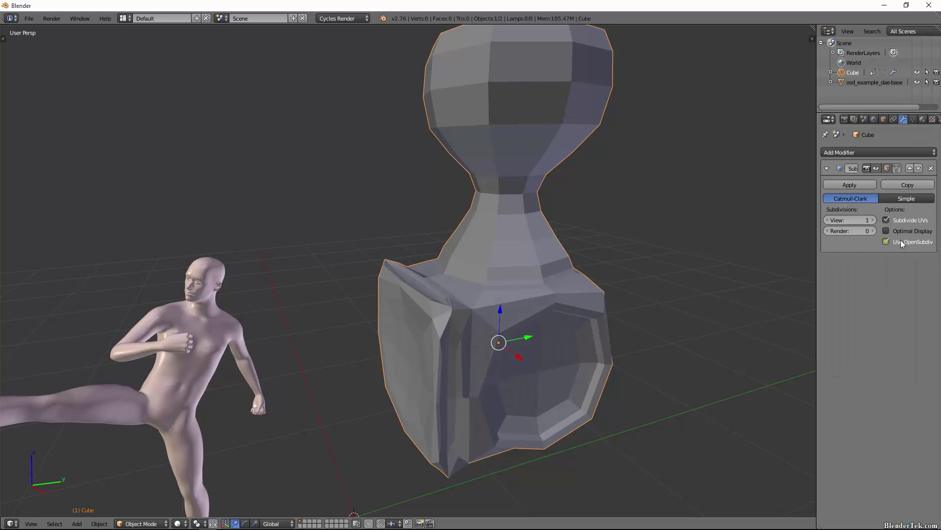
left_click(901, 241)
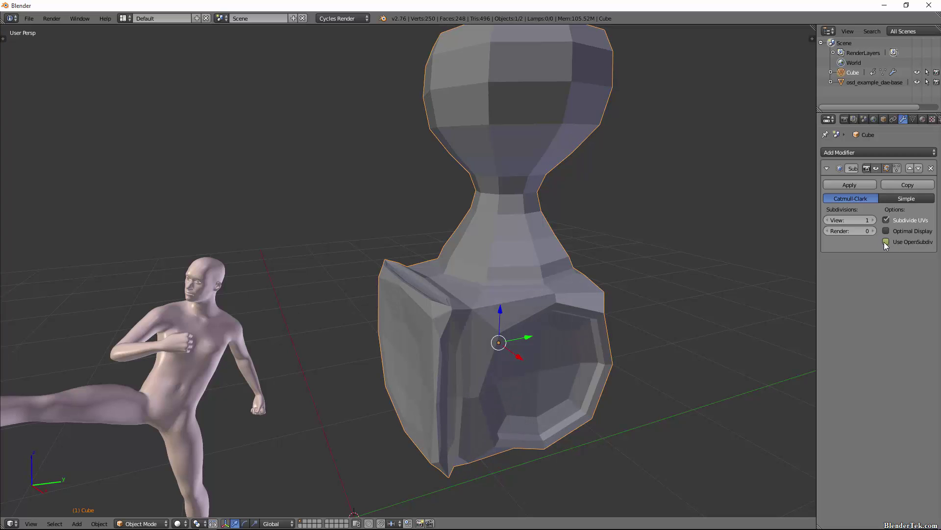
left_click(885, 242)
left_click(886, 242)
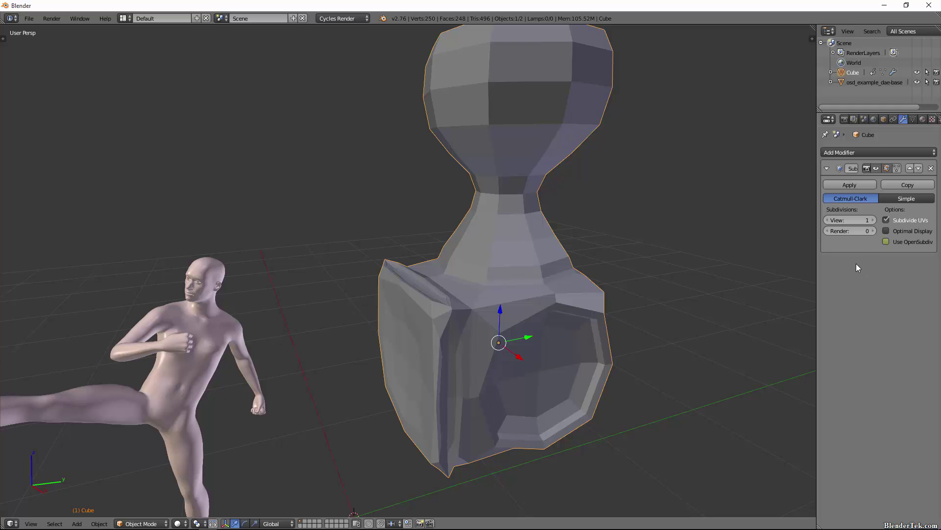
Raise the Cube's view subdivisions to 2 and 3 with OpenSubdiv, then drag back to 0
left_click(873, 219)
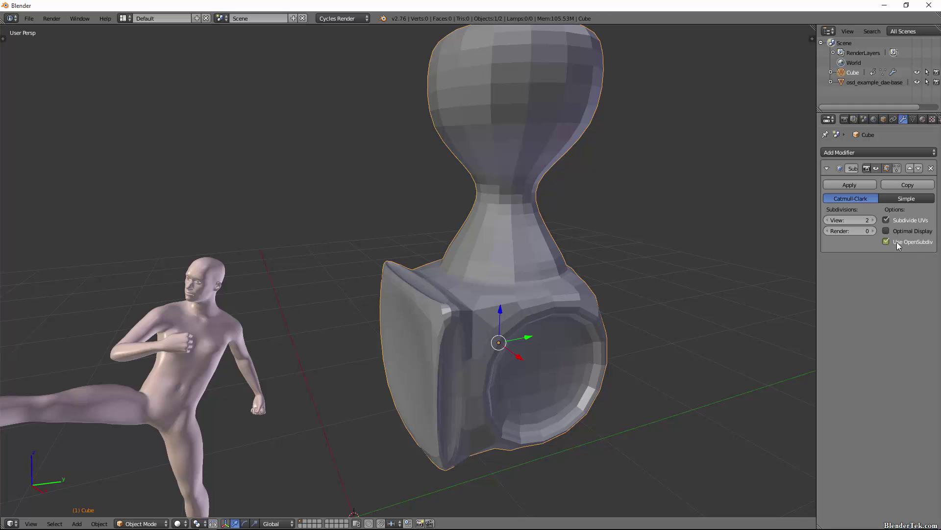
left_click(886, 241)
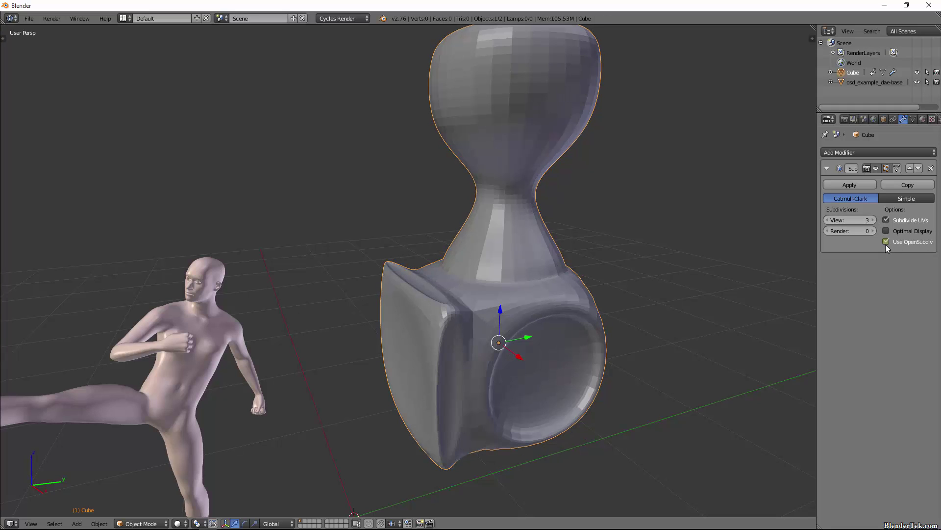
left_click(887, 241)
left_click_drag(835, 224, 810, 234)
Shade the Cube smooth, set view subdivisions to 2, and enable OpenSubdiv
key("t")
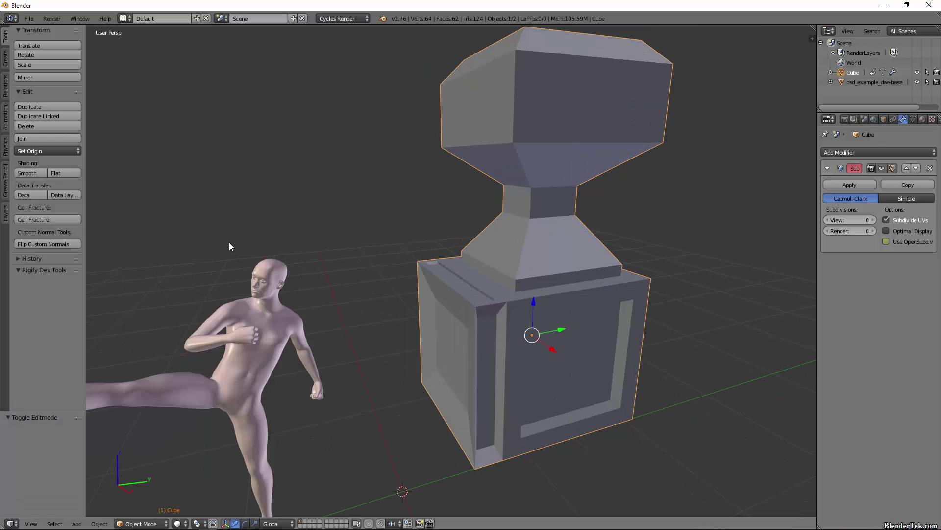
left_click(43, 171)
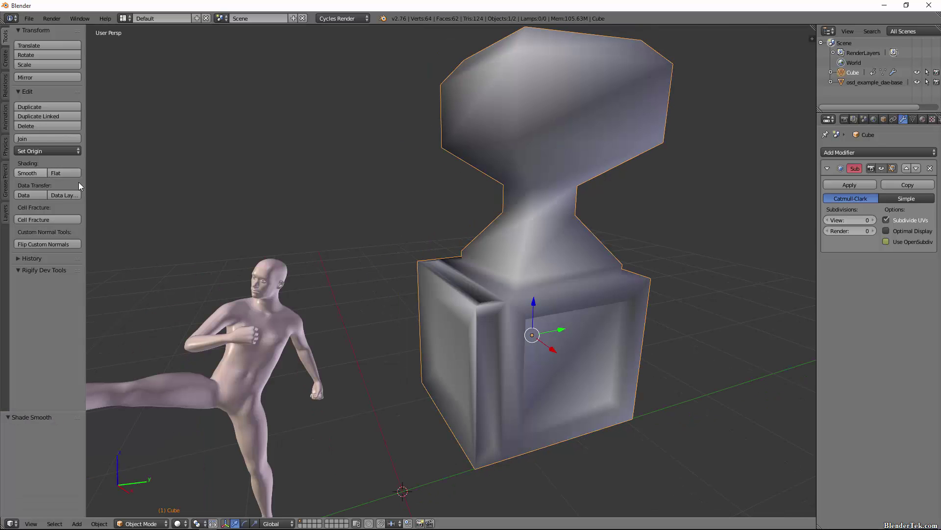
key("t")
left_click(873, 221)
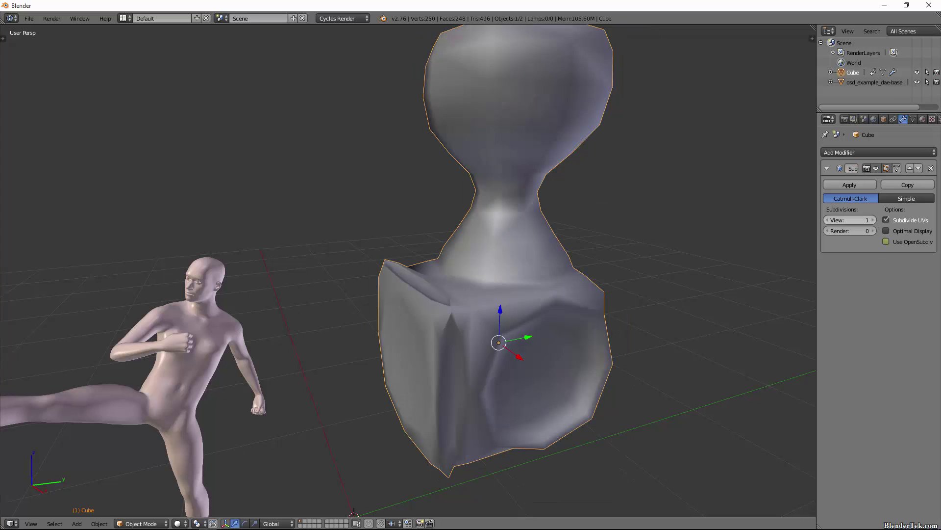
left_click(873, 221)
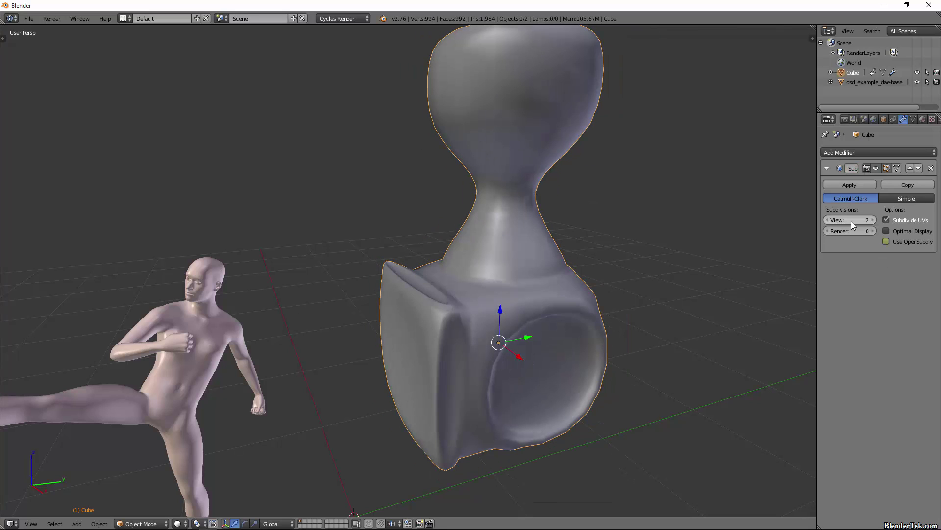
left_click(828, 220)
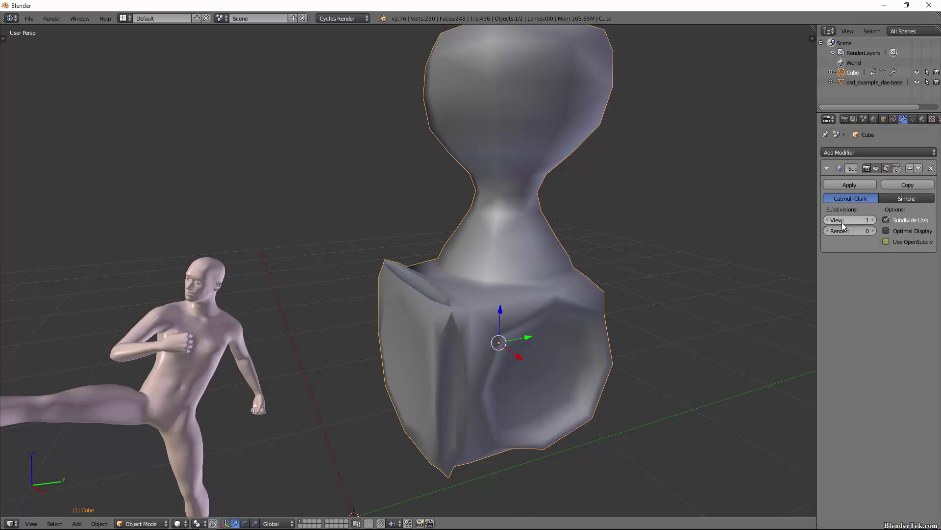
left_click(872, 220)
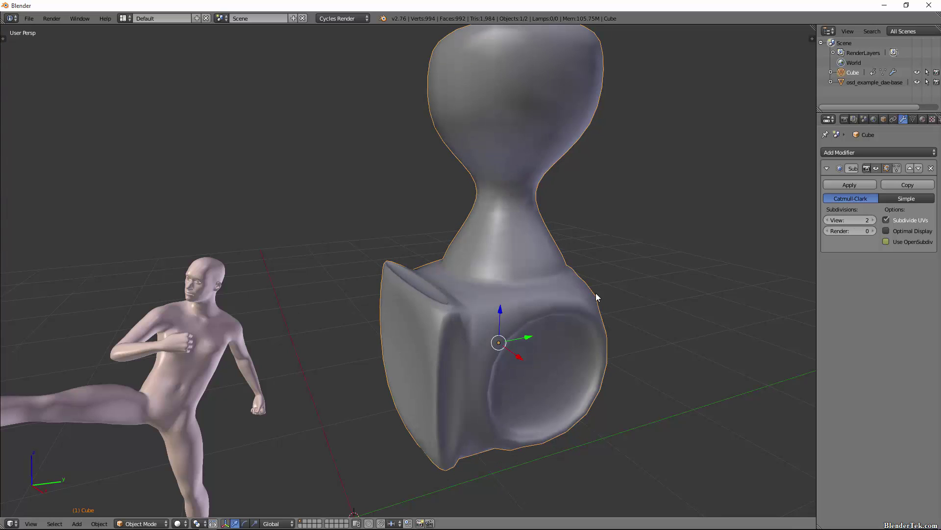
left_click(903, 243)
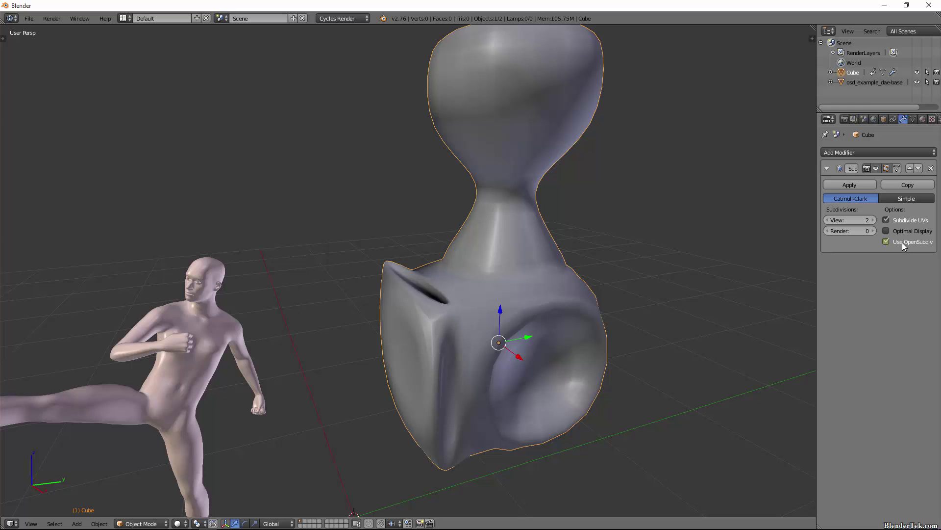
Check the Cube's cage in Edit Mode, return to Object Mode, and re-enable OpenSubdiv
key("Tab")
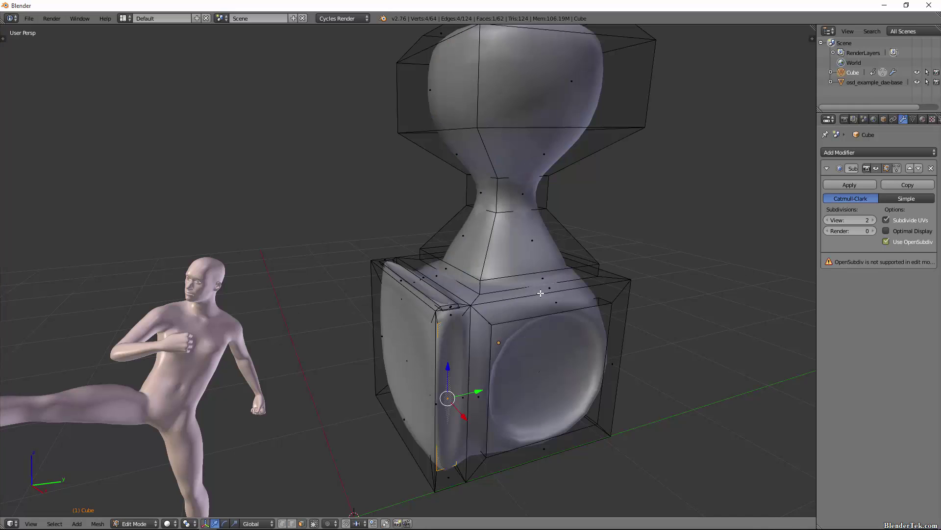
key("Tab")
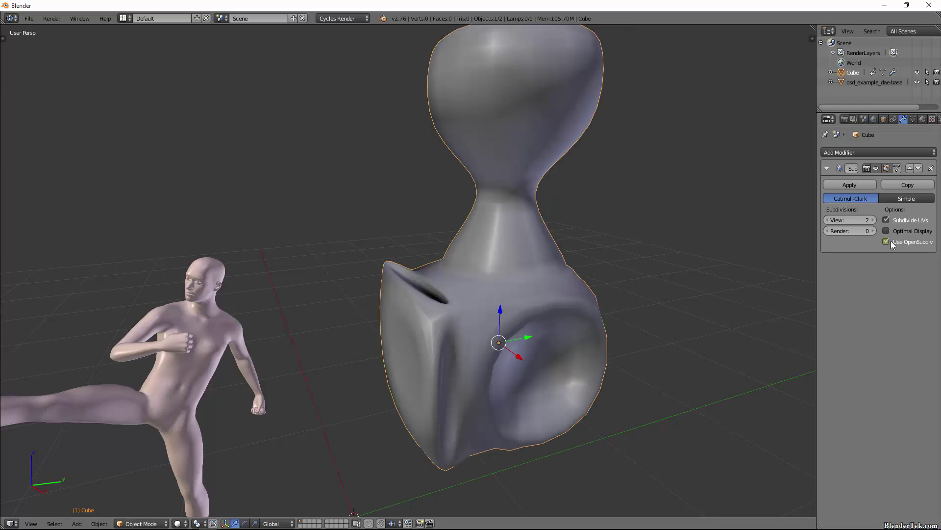
left_click(891, 241)
left_click(890, 241)
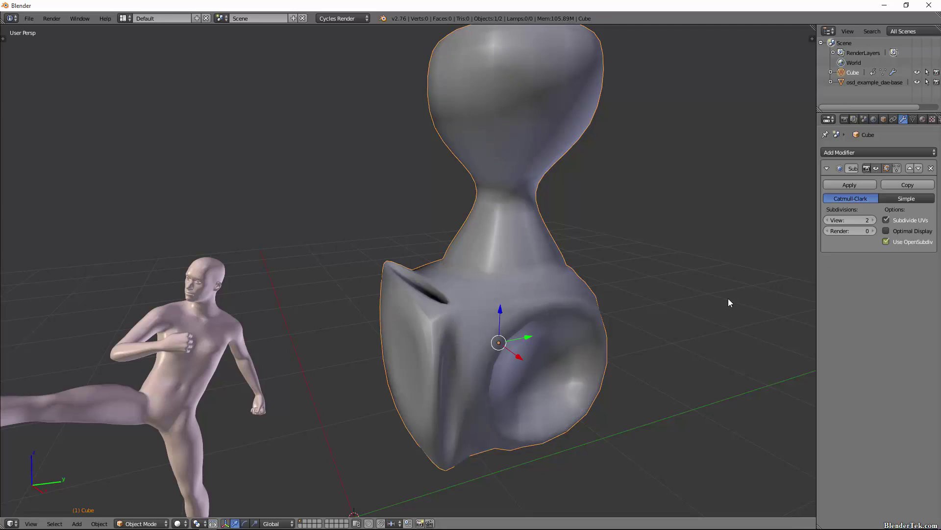
mouse_move(728, 298)
middle_mouse_down()
mouse_move(675, 246)
mouse_move(635, 278)
mouse_move(677, 292)
mouse_move(623, 354)
mouse_move(9, 322)
mouse_move(735, 300)
mouse_move(764, 281)
middle_mouse_up()
Toggle OpenSubdiv off and on from several angles, finishing with it on
left_click(922, 242)
left_click(915, 242)
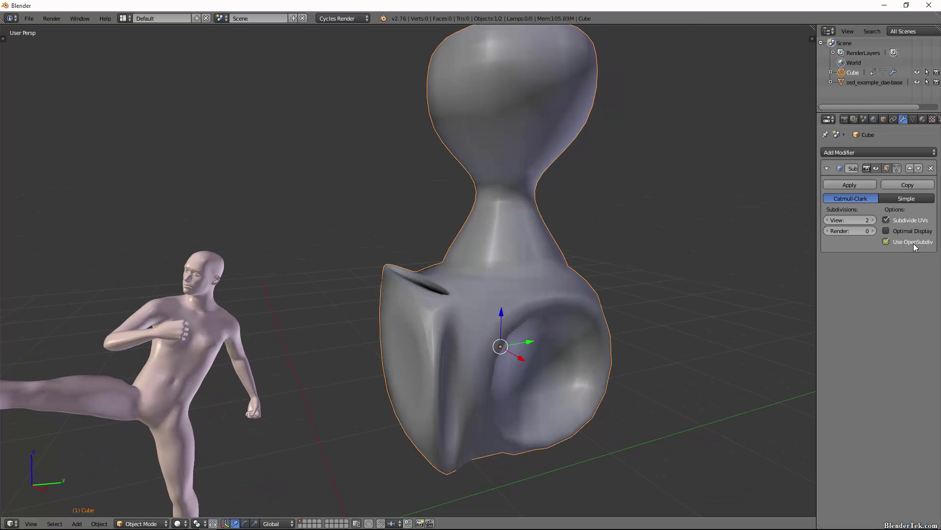
middle_click_drag(720, 308, 672, 325)
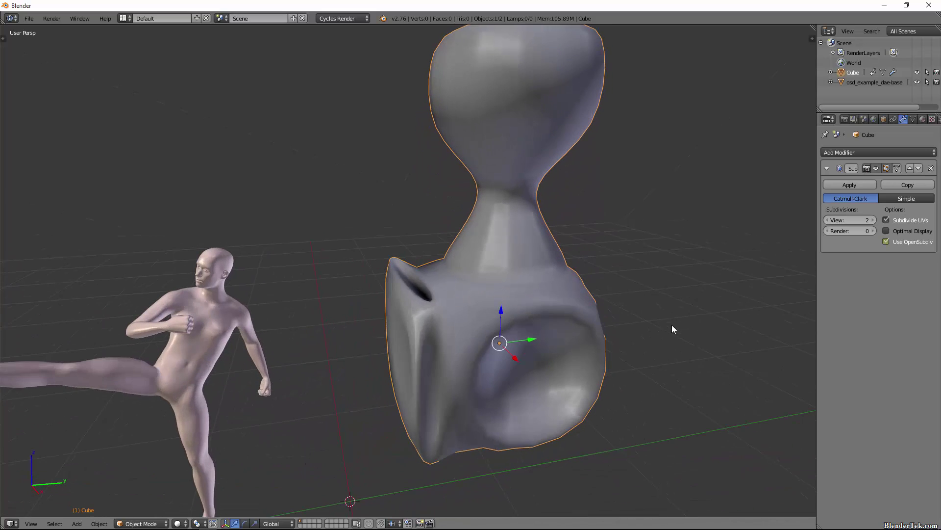
left_click(927, 242)
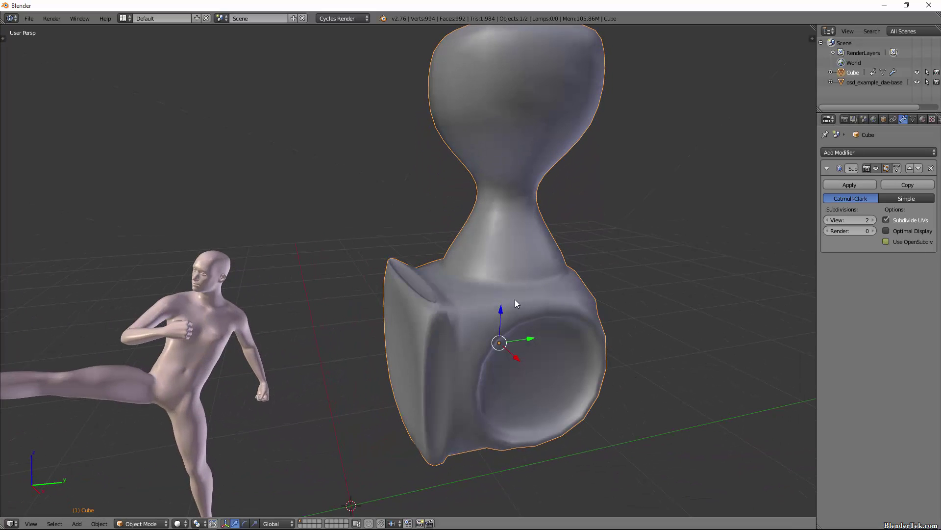
middle_click_drag(515, 299, 445, 313)
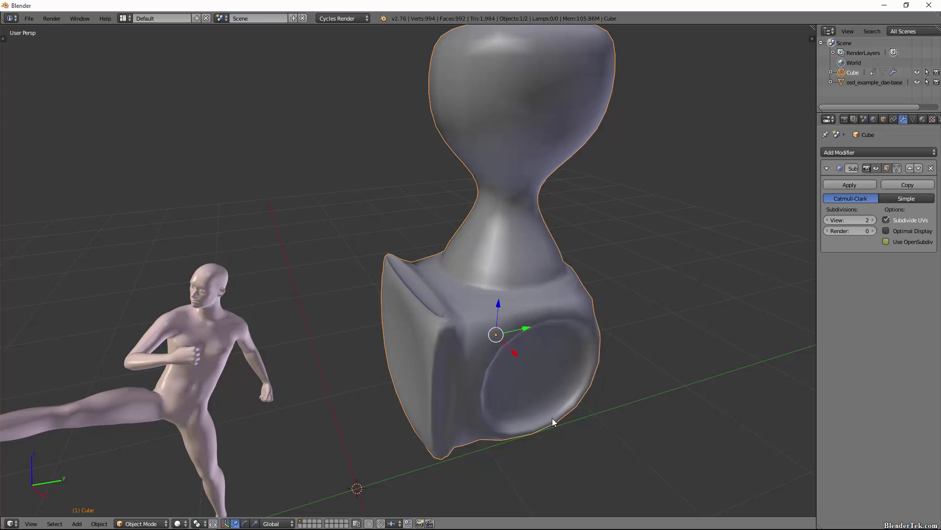
left_click(886, 242)
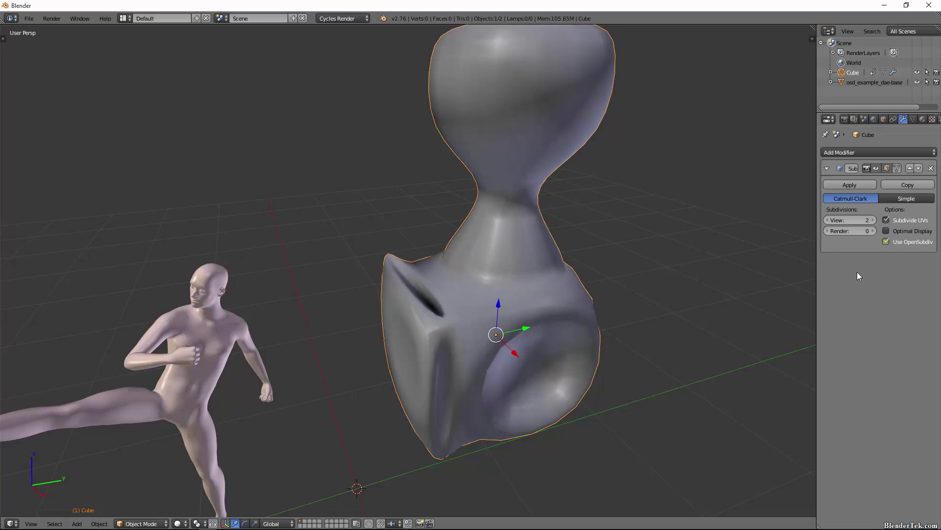
middle_click_drag(499, 59, 801, 269)
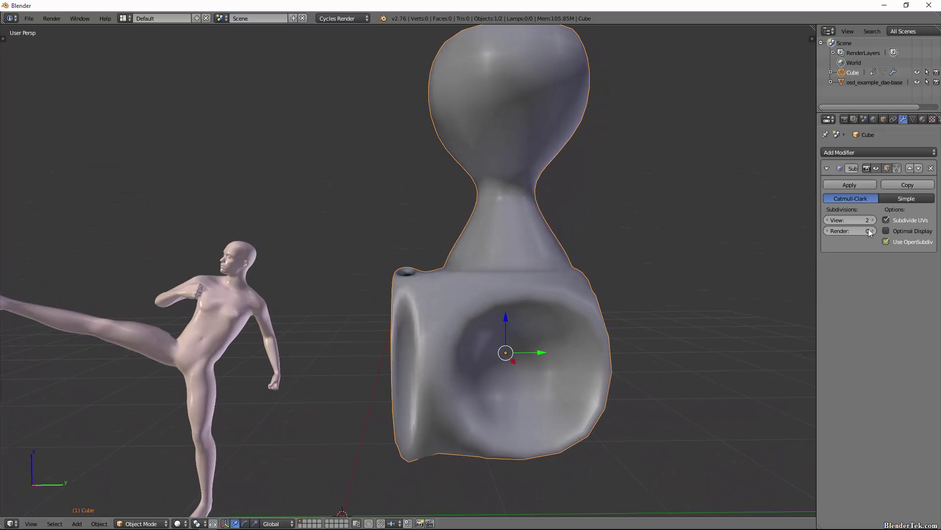
Flat-shade the cube, switching its OpenSubdiv off and back on around the change
left_click(905, 242)
scroll(669, 280, "down", 4)
mouse_move(669, 280)
middle_mouse_down()
mouse_move(485, 302)
mouse_move(505, 321)
mouse_move(539, 295)
middle_mouse_up()
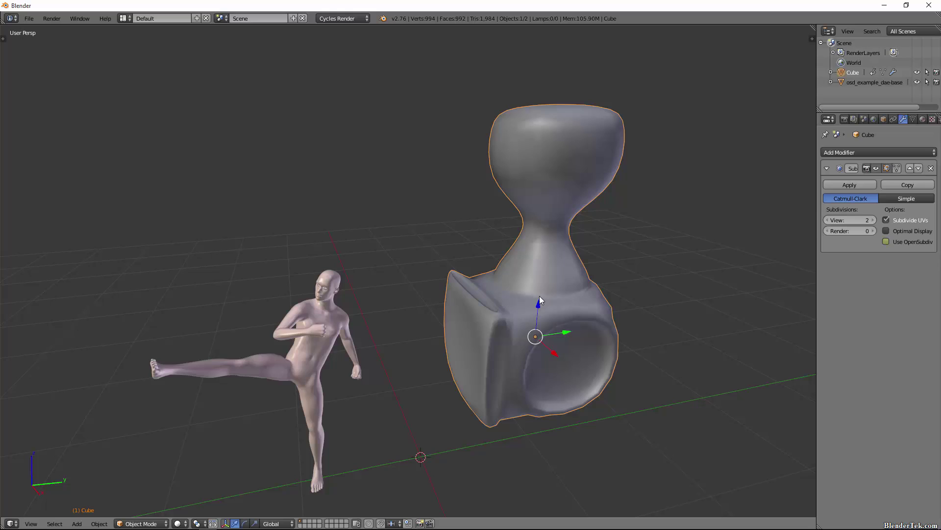
key("t")
left_click(63, 173)
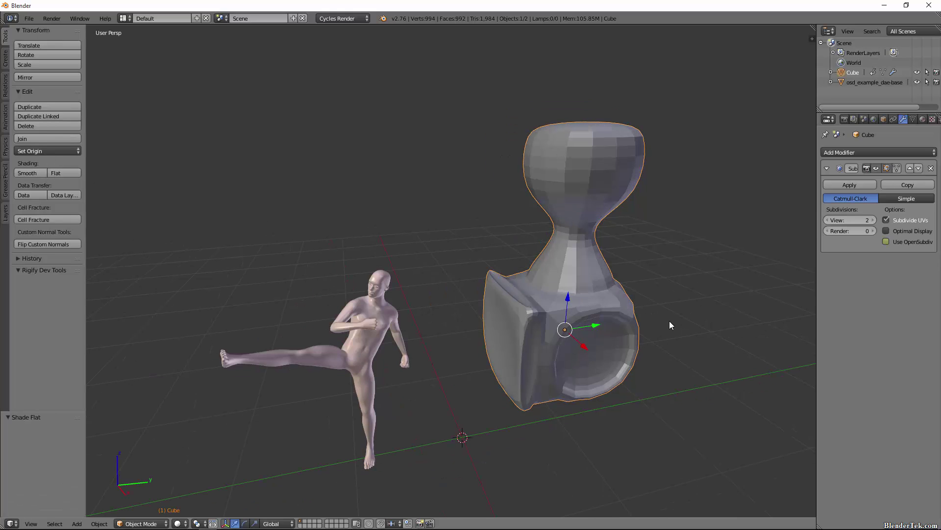
key("t")
scroll(670, 320, "up", 3)
left_click(902, 242)
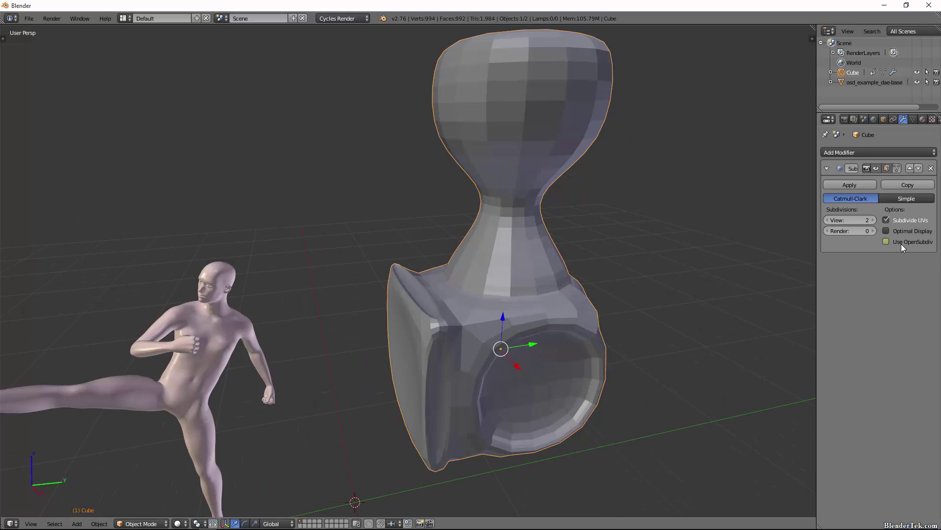
Select the posed human figure and give it flat shading
scroll(358, 354, "down", 2)
middle_click_drag(358, 354, 475, 329)
scroll(502, 308, "up", 3)
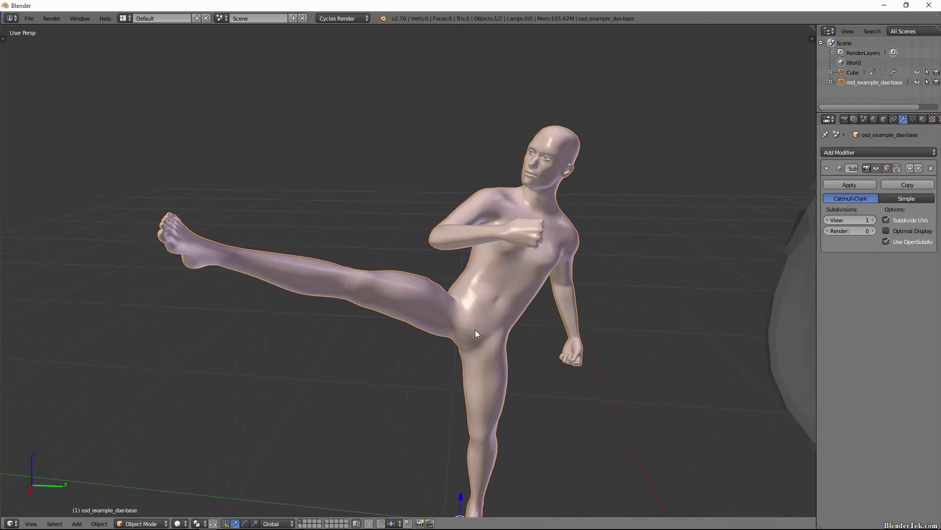
right_click(475, 329)
key("t")
left_click(57, 173)
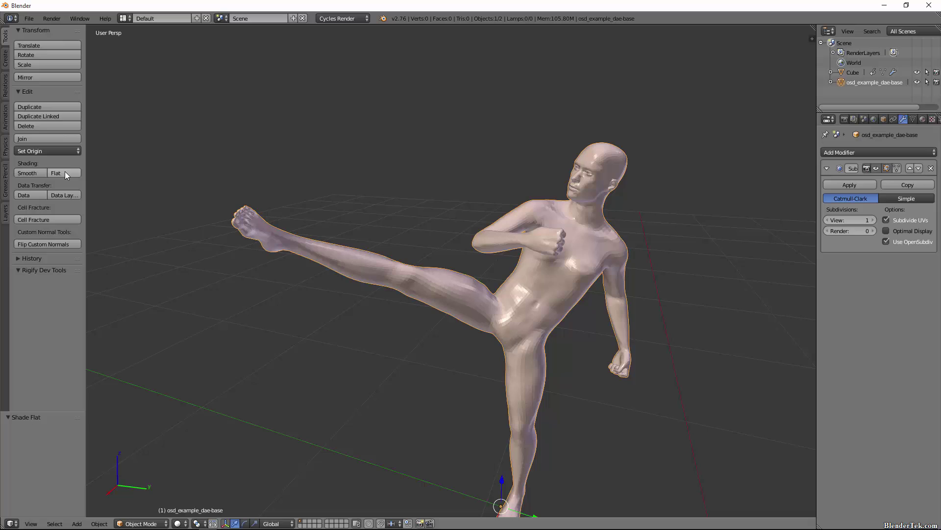
Try the figure's viewport subdivision at levels 2 and 0, settling on 1
scroll(532, 285, "up", 5)
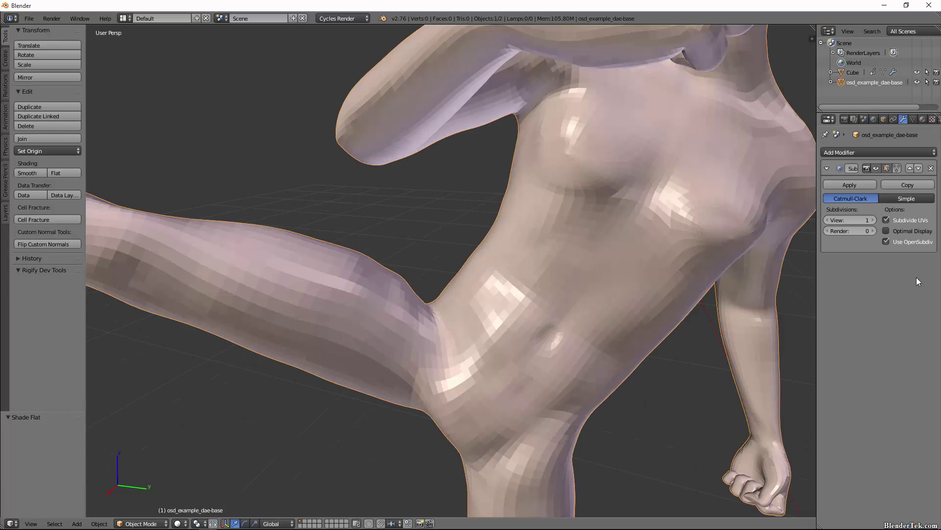
left_click(874, 220)
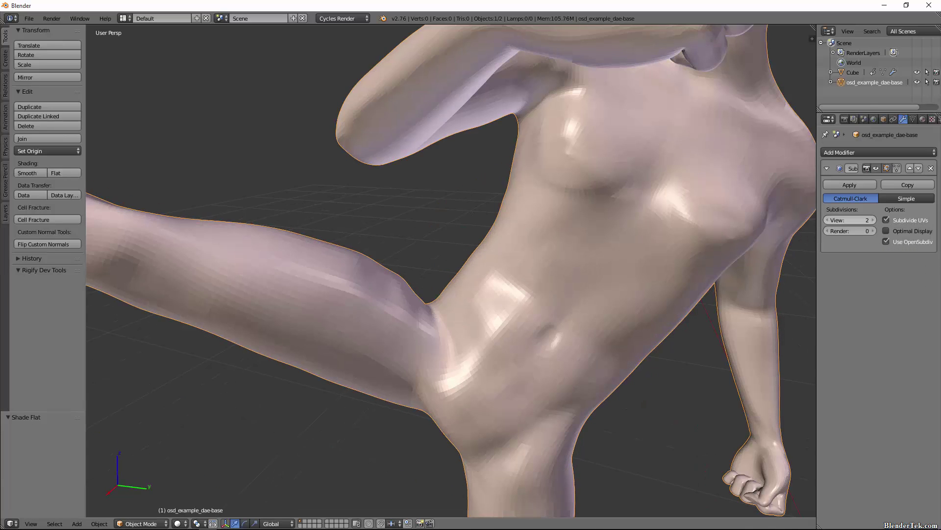
left_click(827, 221)
left_click(827, 222)
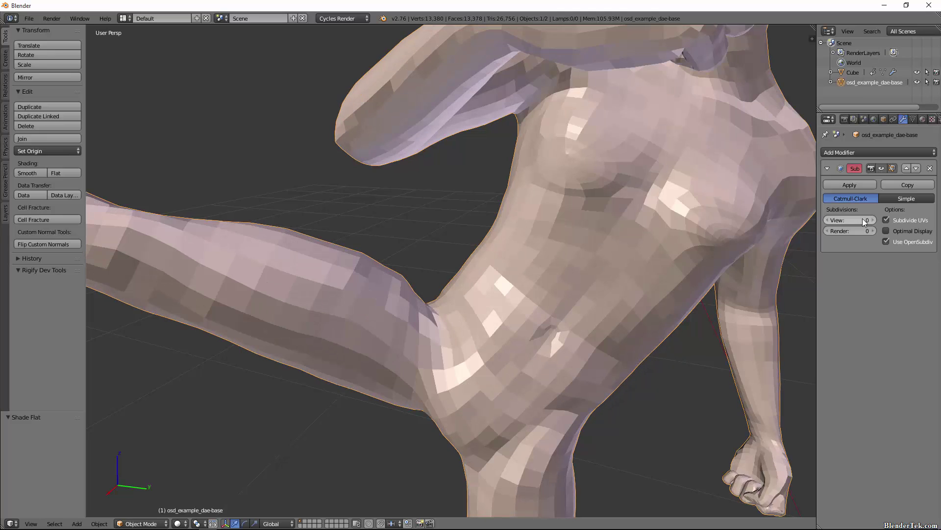
left_click(874, 221)
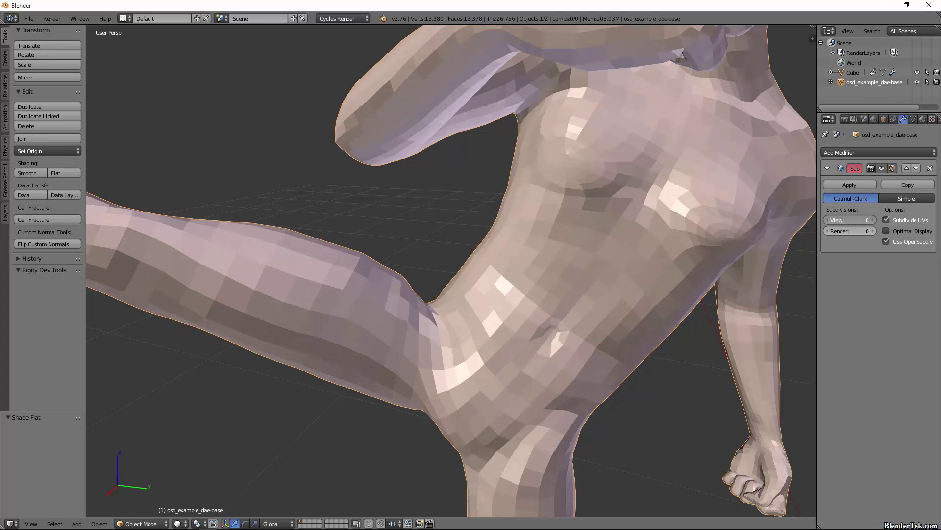
Turn off the figure's OpenSubdiv, smooth-shade it, then re-enable OpenSubdiv
left_click(902, 241)
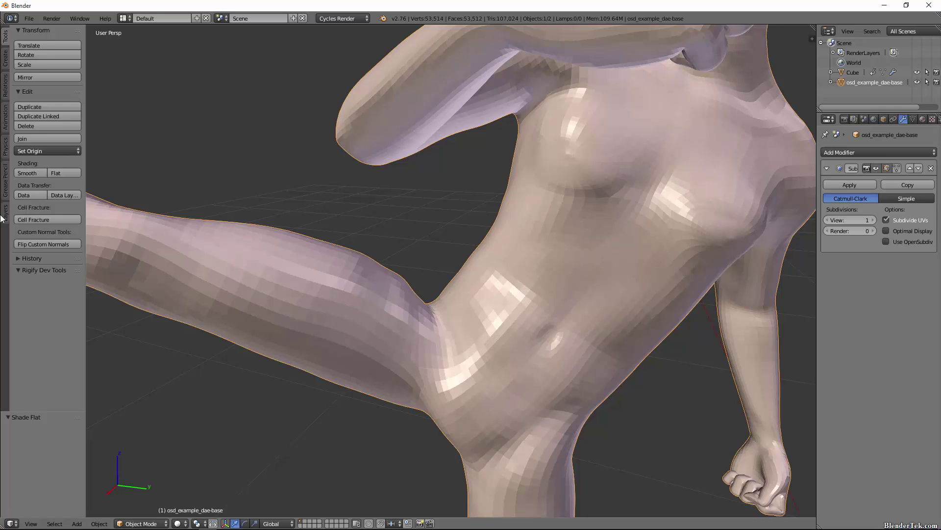
left_click(44, 173)
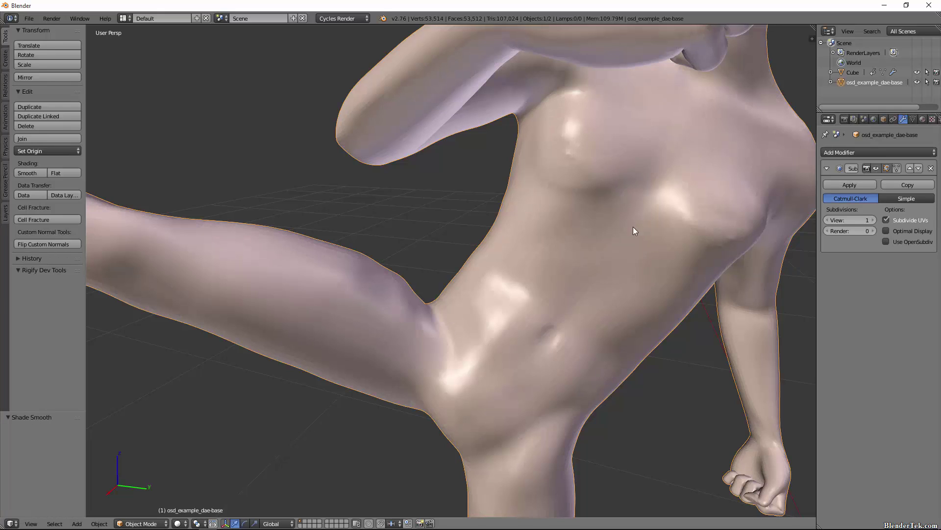
left_click(886, 241)
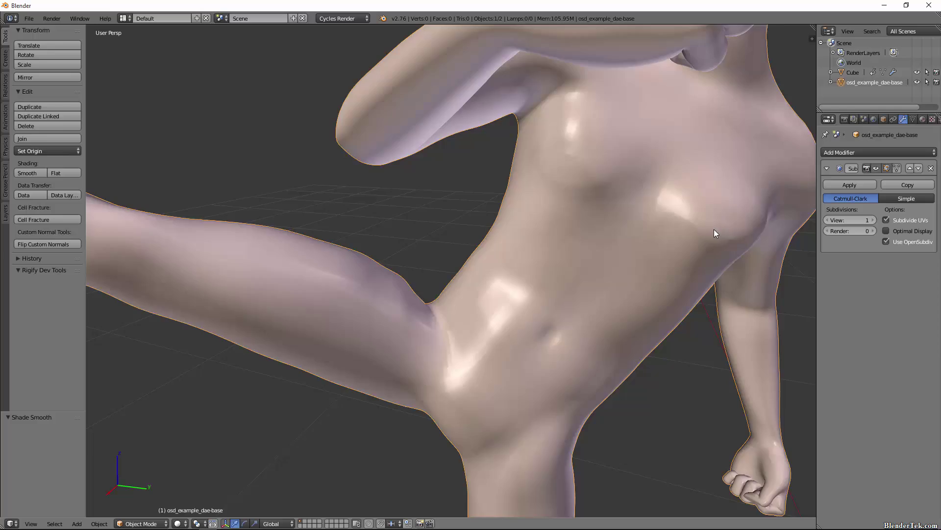
scroll(711, 231, "down", 8)
scroll(686, 259, "up", 2)
middle_click_drag(683, 263, 436, 286)
Select the cube, smooth-shade it, and add an Edge Split modifier
right_click(436, 284)
scroll(449, 252, "up", 5)
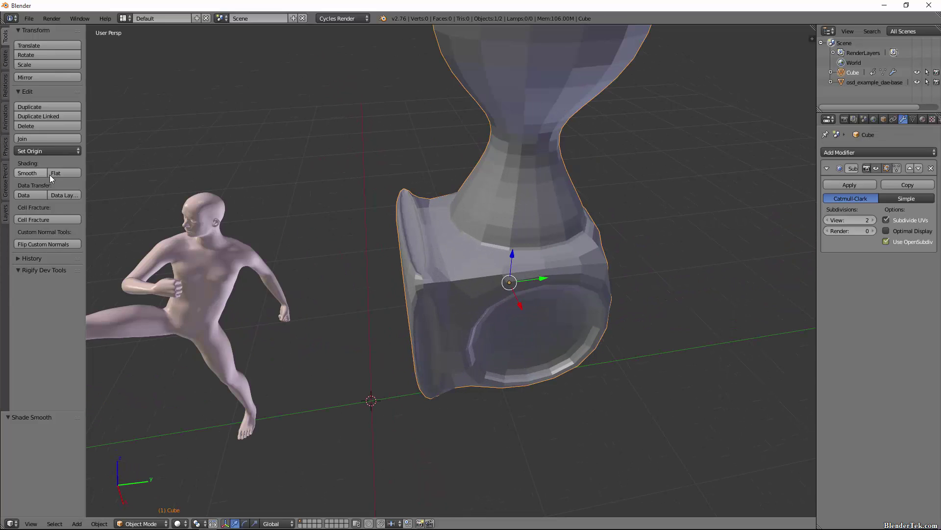
left_click(37, 174)
left_click(871, 151)
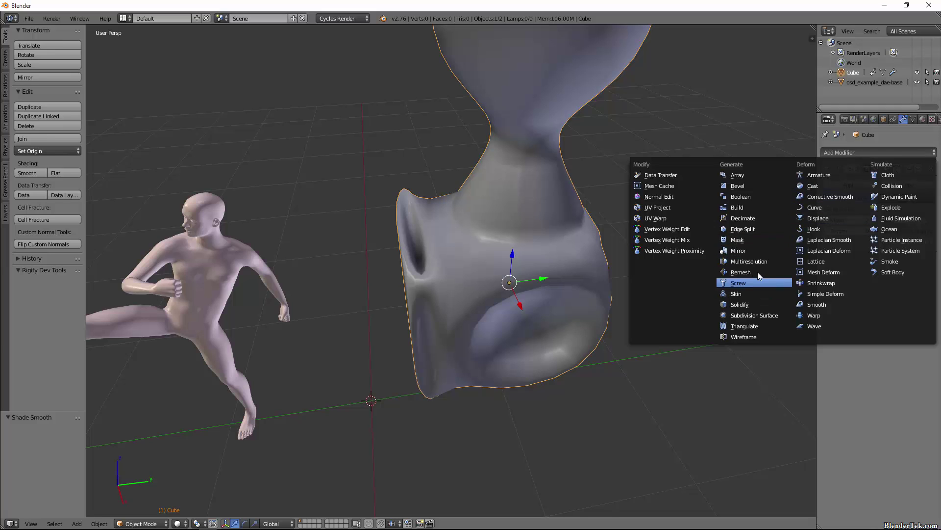
left_click(755, 230)
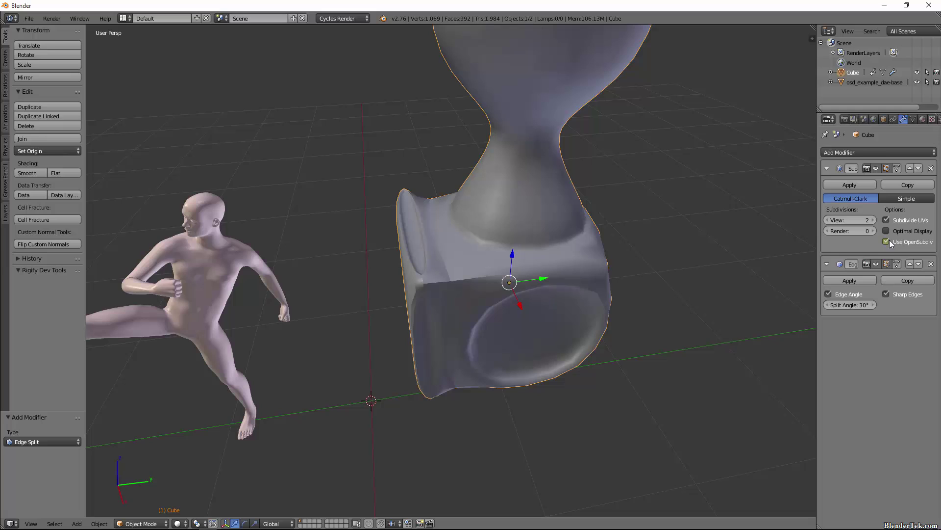
Disable OpenSubdiv on the cube's subdivision modifier and delete the Edge Split modifier
left_click(856, 185)
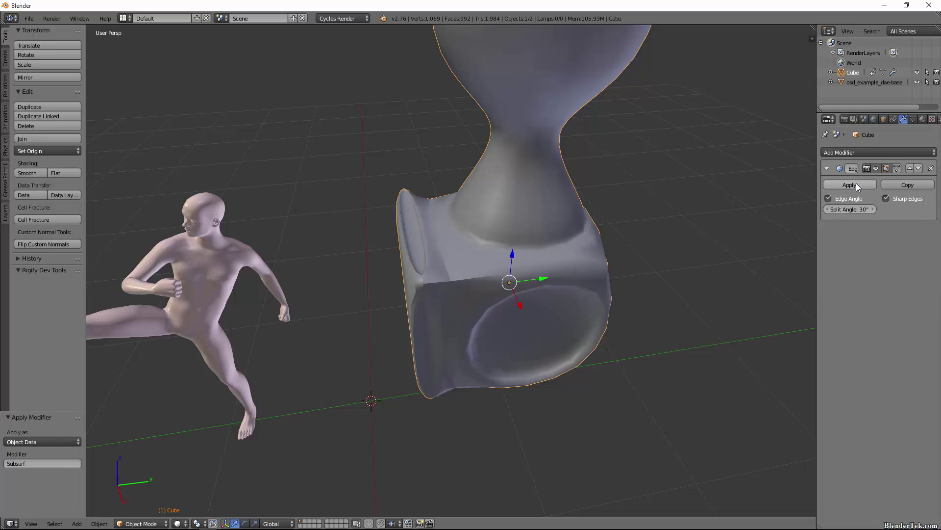
left_click(888, 240)
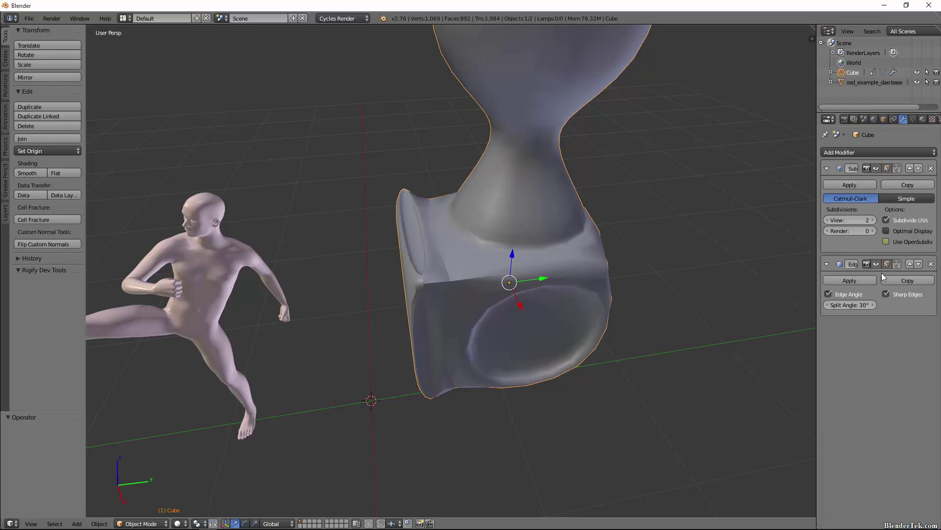
left_click(931, 265)
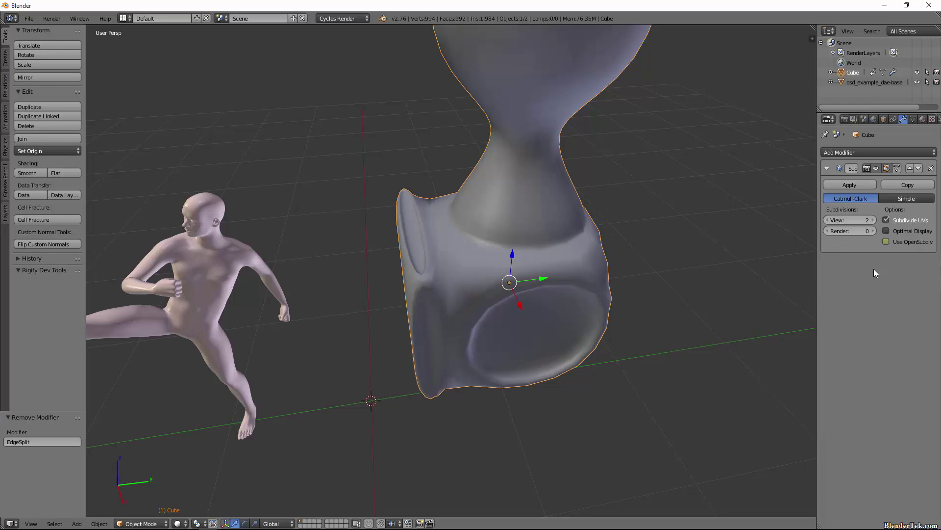
scroll(570, 262, "down", 4)
middle_click_drag(570, 262, 586, 249)
scroll(587, 249, "up", 3)
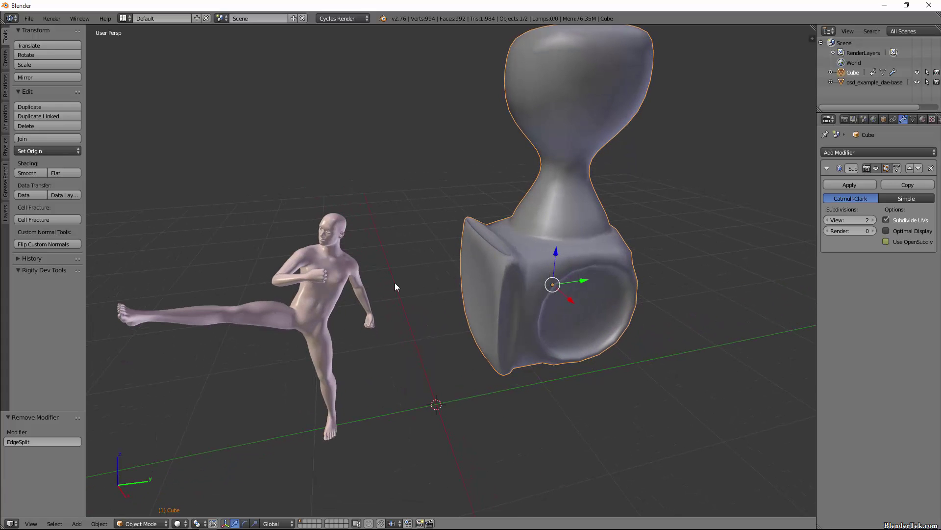
middle_click_drag(395, 282, 443, 281)
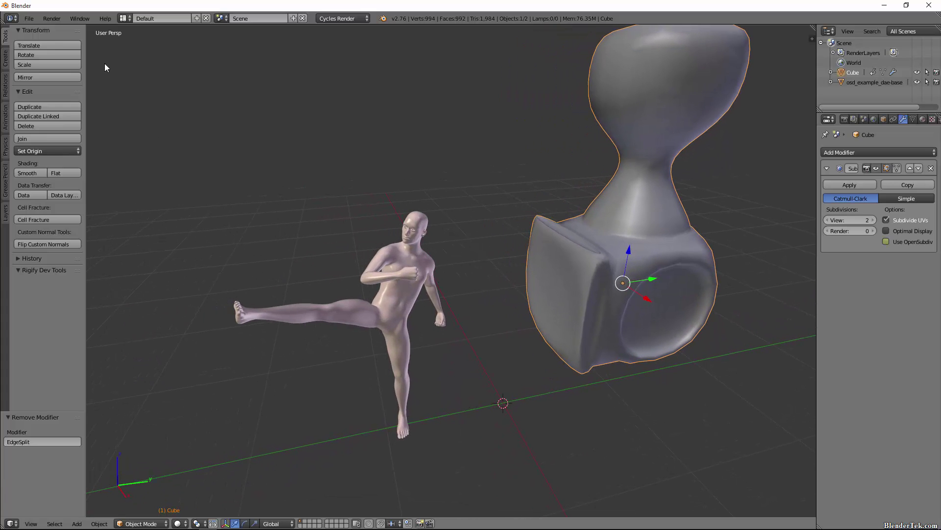
left_click(29, 18)
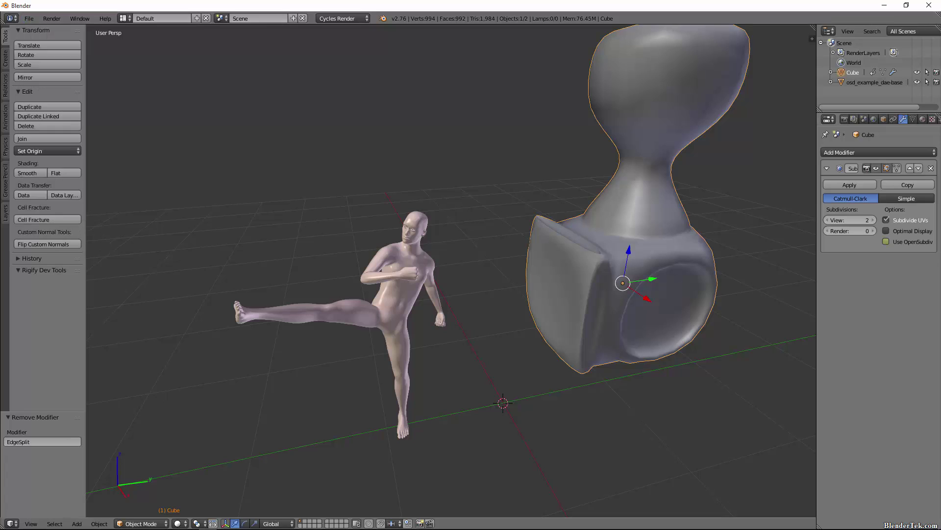